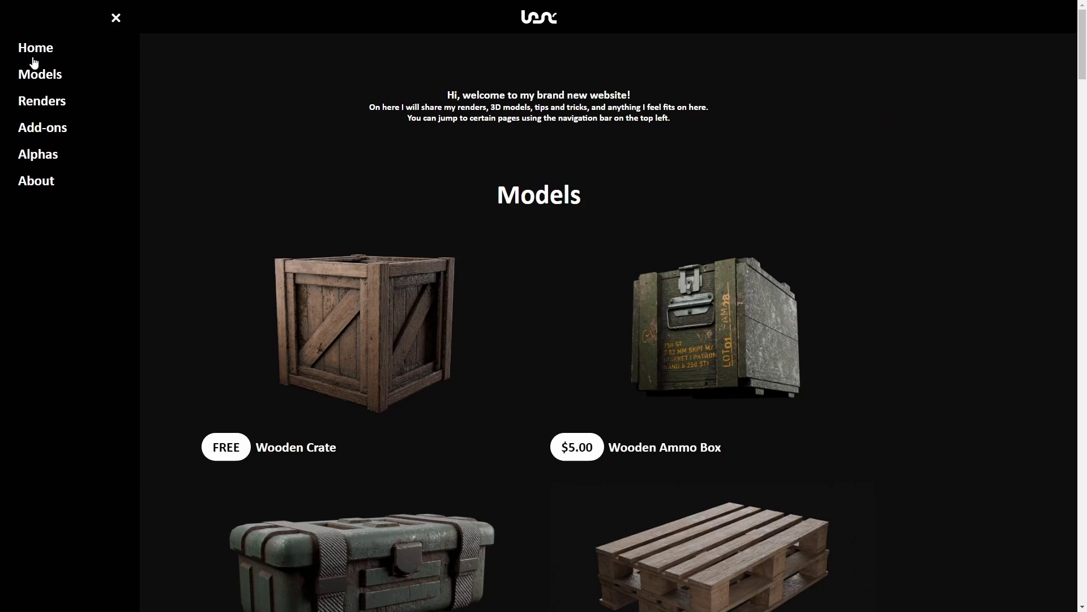
Open the website's Alphas page and look through the free alpha textures.
left_click(42, 159)
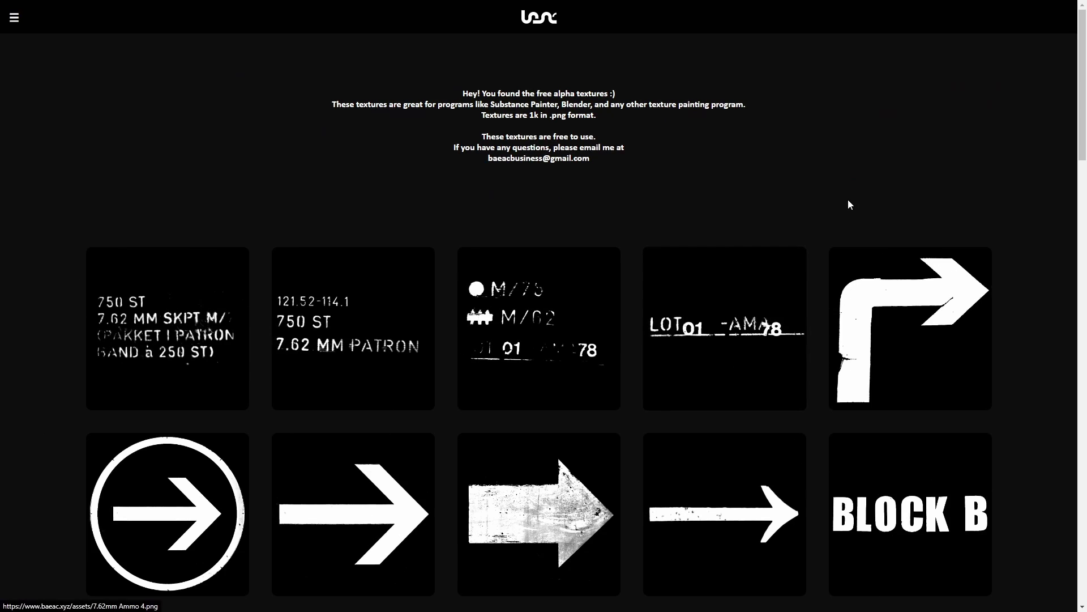
scroll(849, 200, "down", 5)
scroll(849, 199, "down", 16)
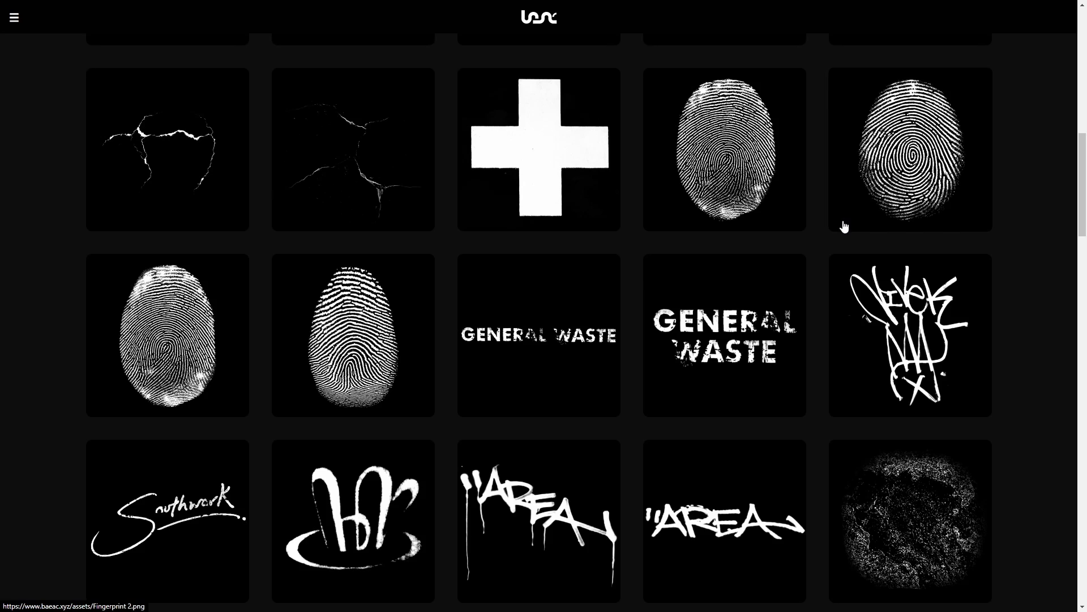
scroll(844, 226, "down", 4)
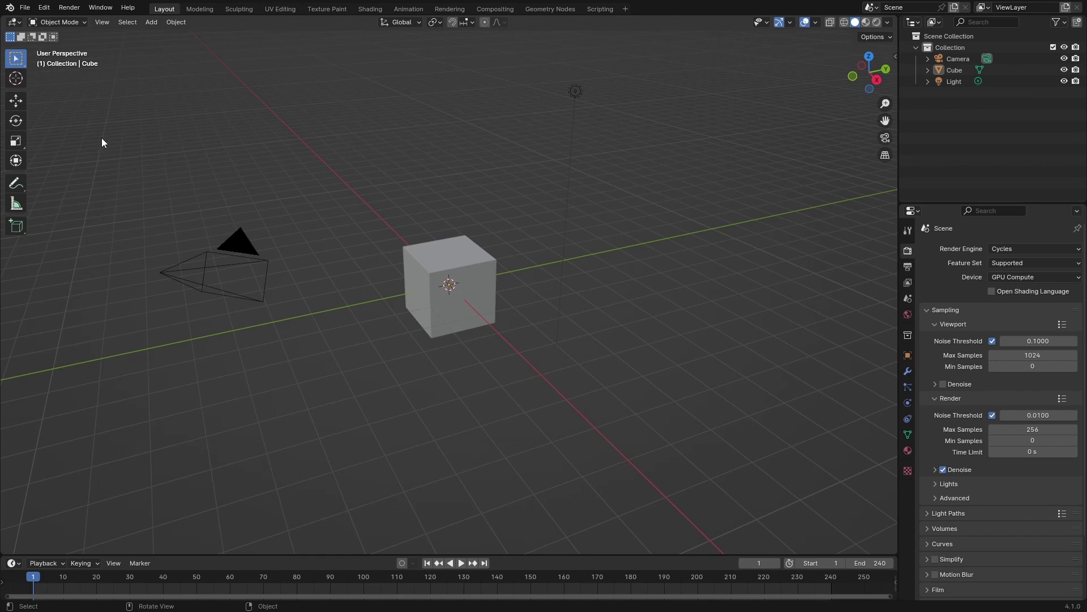
In Blender, delete all the default objects: the camera, the cube and the light.
key("a")
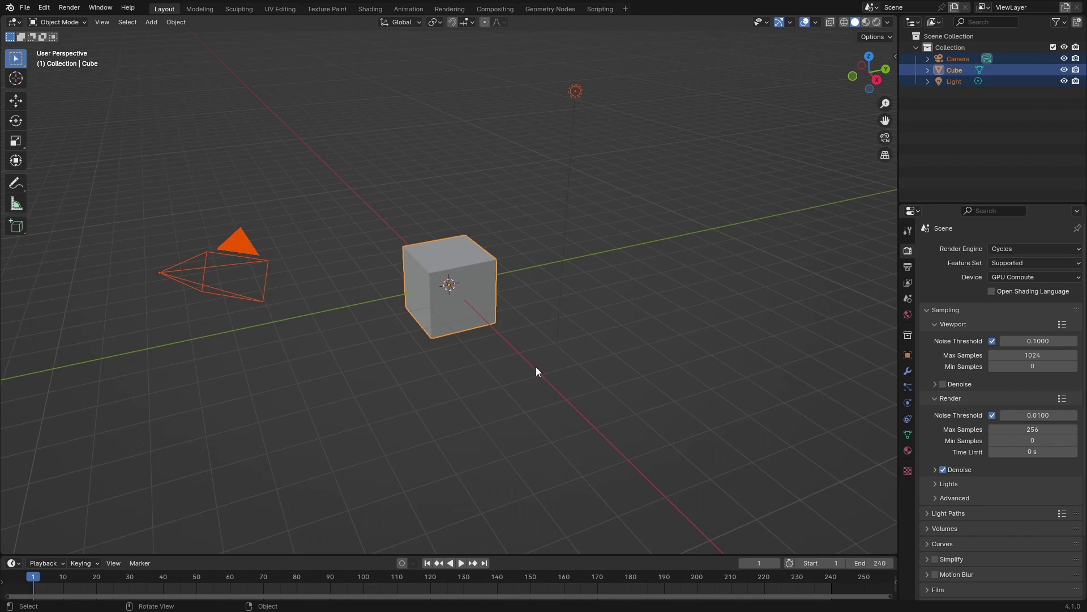
key("x")
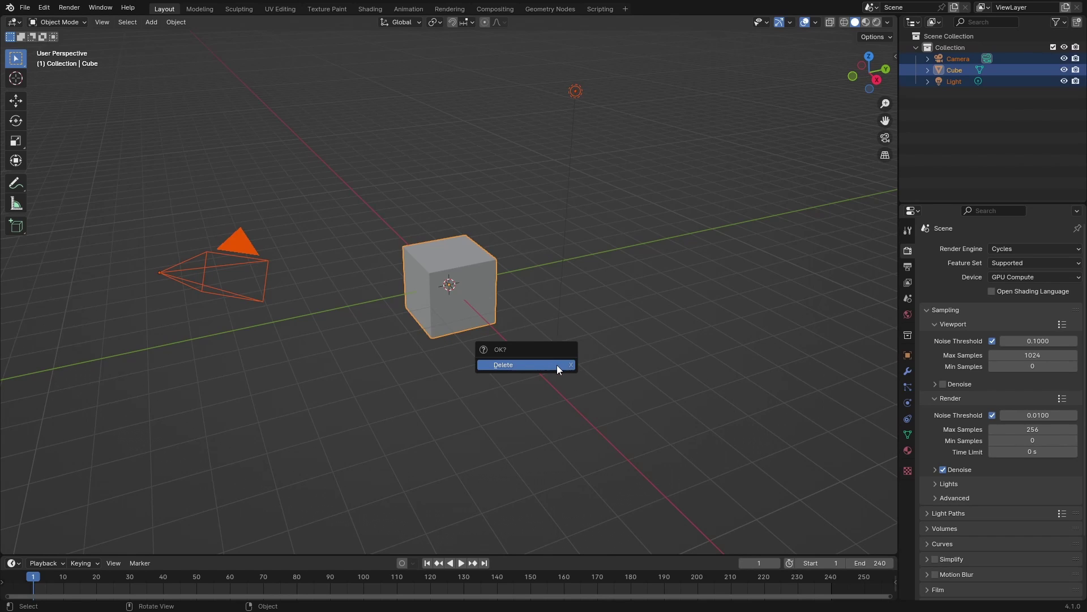
left_click(557, 365)
Turn on the Screencast Keys display in the 3D viewport.
key("n")
left_click(893, 243)
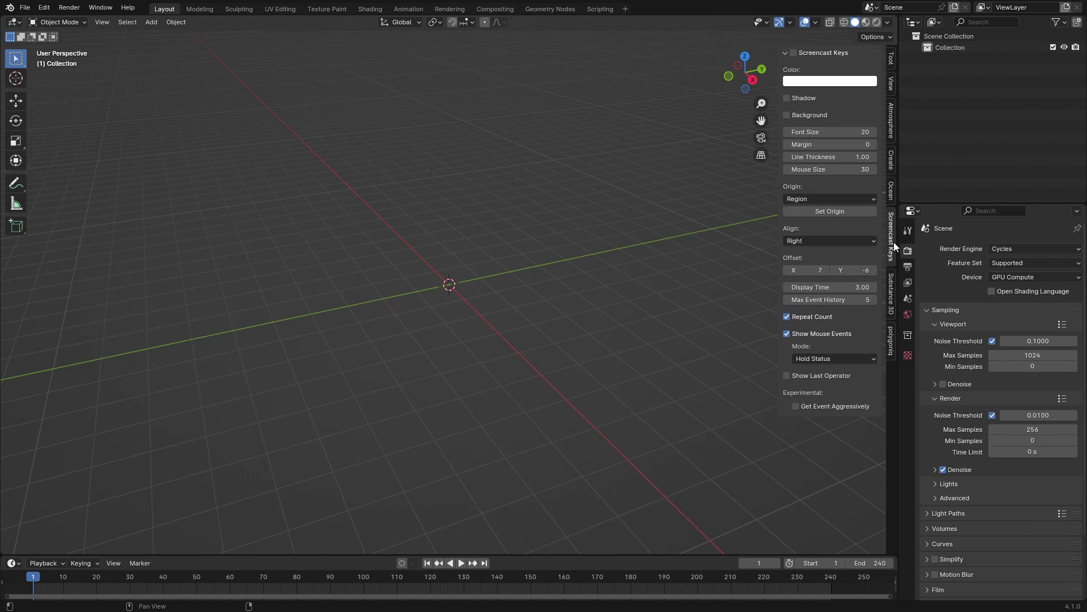
left_click(793, 53)
key("n")
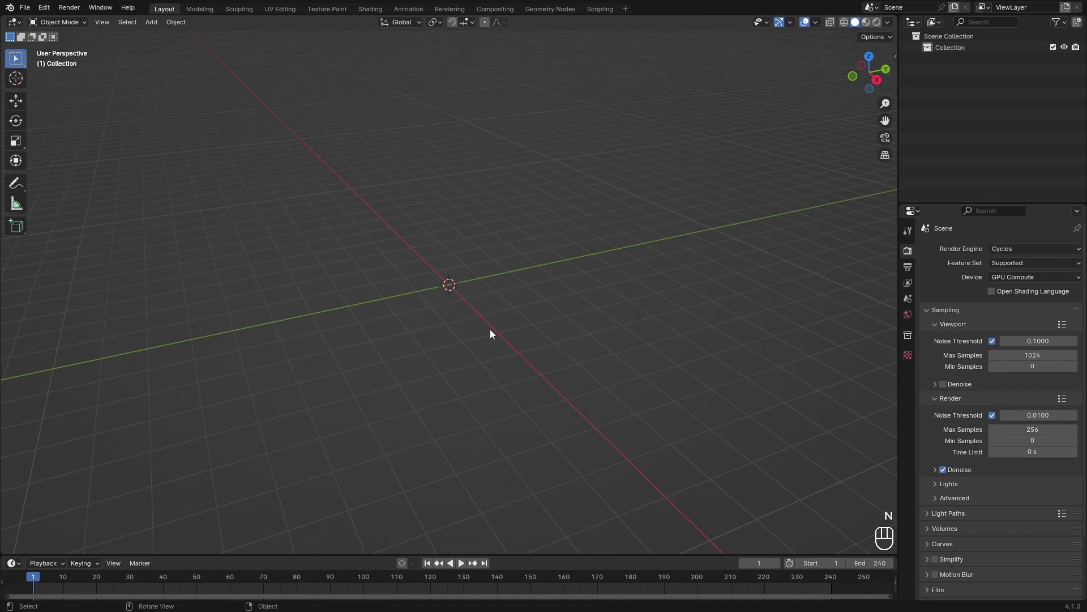
Add a plane mesh at the world origin.
middle_click_drag(583, 453, 428, 325)
key("shift+a")
mouse_move(483, 180)
left_click(541, 177)
Add a camera and clear its location, rotation and scale so it points straight down from the origin.
key("shift+a")
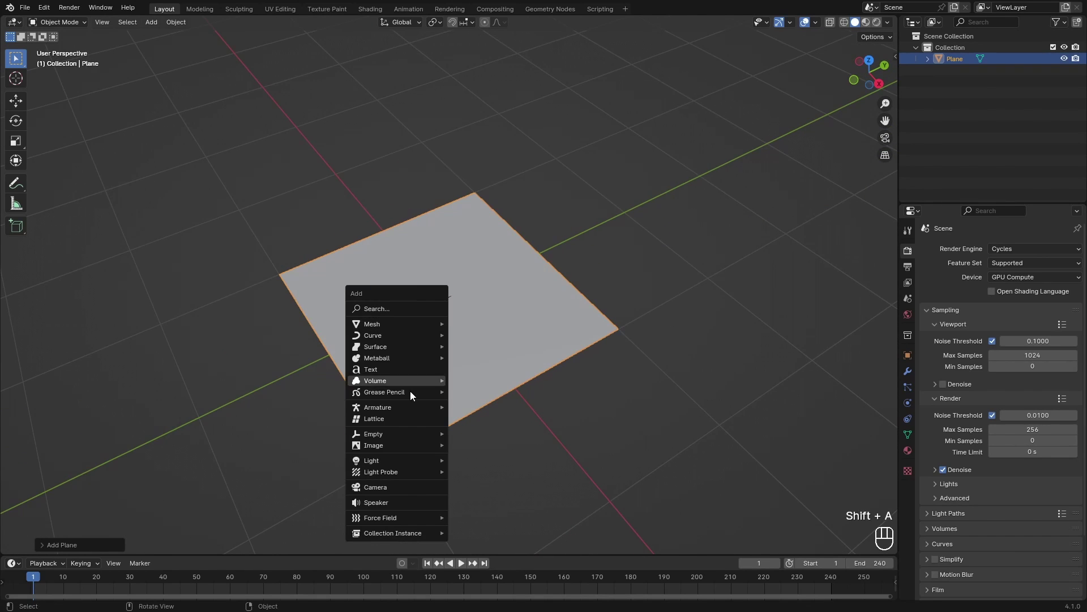
left_click(388, 498)
middle_click_drag(389, 497, 528, 323)
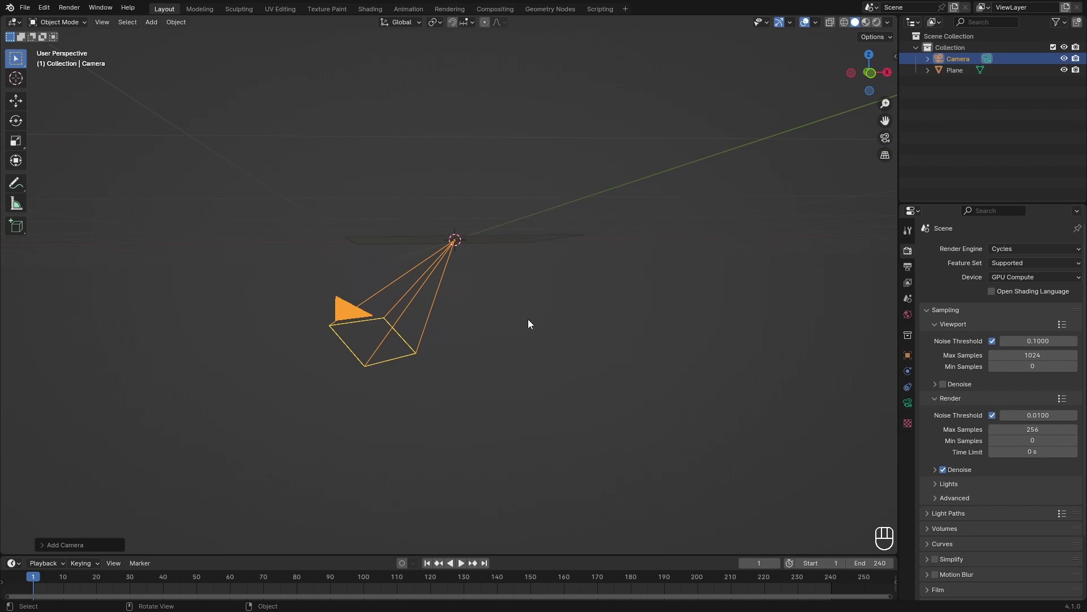
key("alt+g")
key("alt+r")
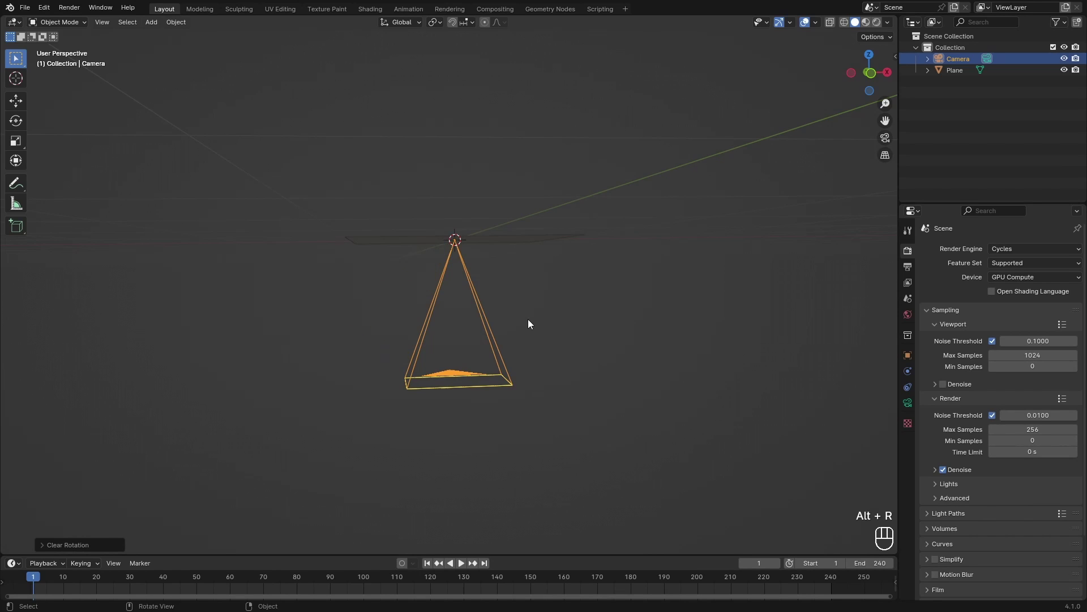
middle_click_drag(527, 324, 551, 349)
key("alt+s")
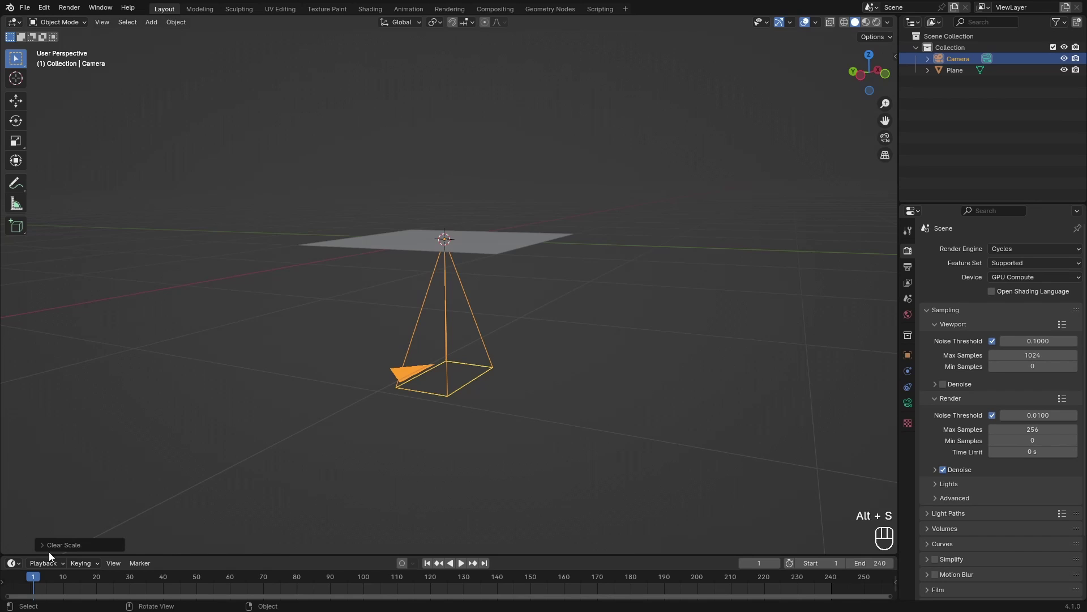
Move the camera up 2 m along the Z axis and look at the plane through it.
middle_click_drag(340, 413, 495, 452)
key("g")
key("z")
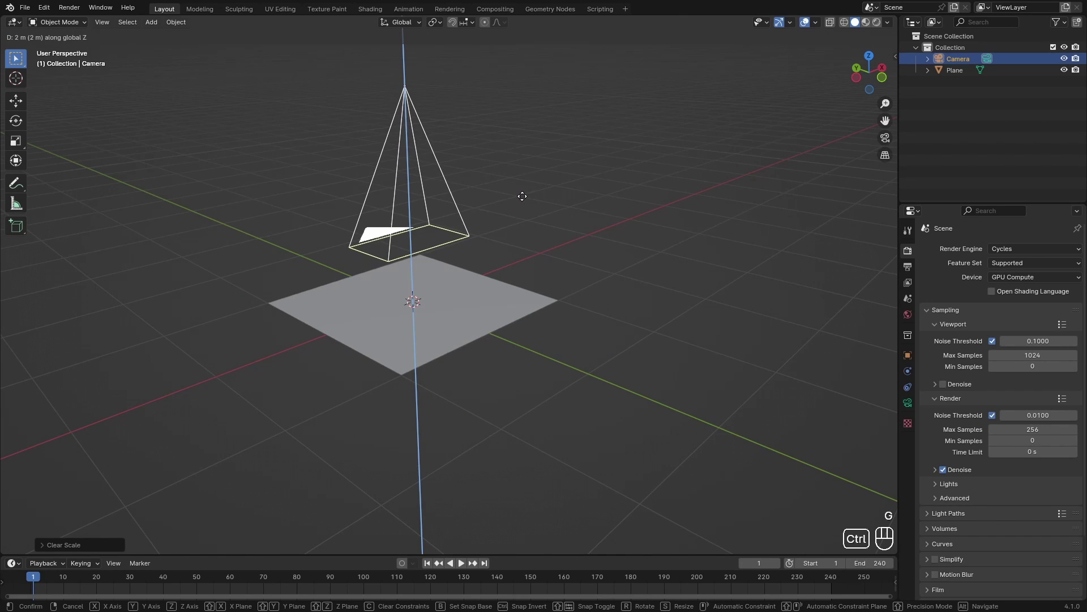
left_click(522, 196)
middle_click_drag(522, 195, 415, 287)
key("KP_0")
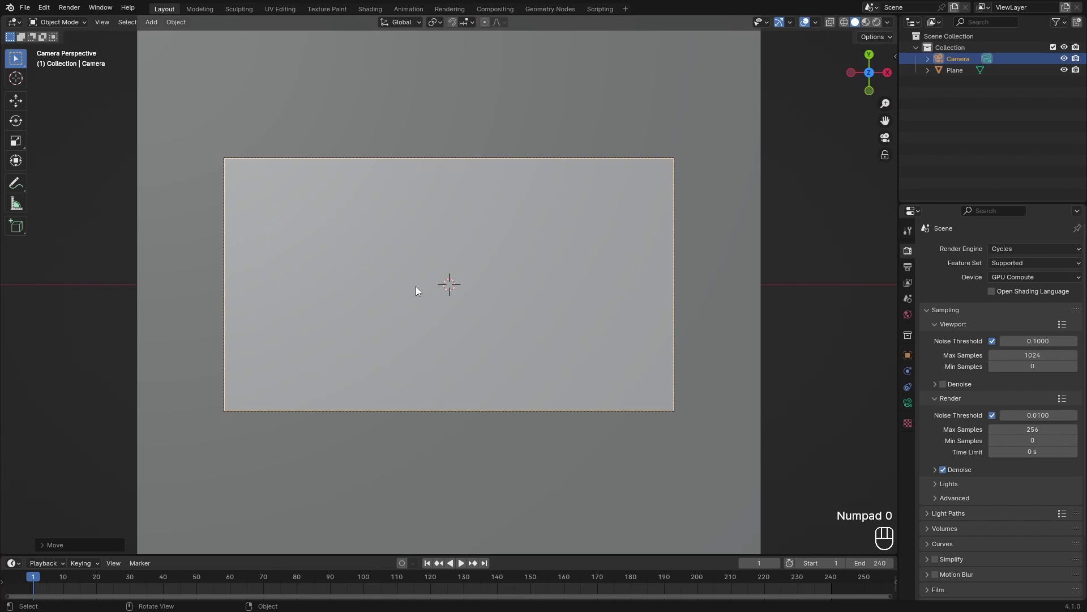
scroll(405, 294, "down", 3)
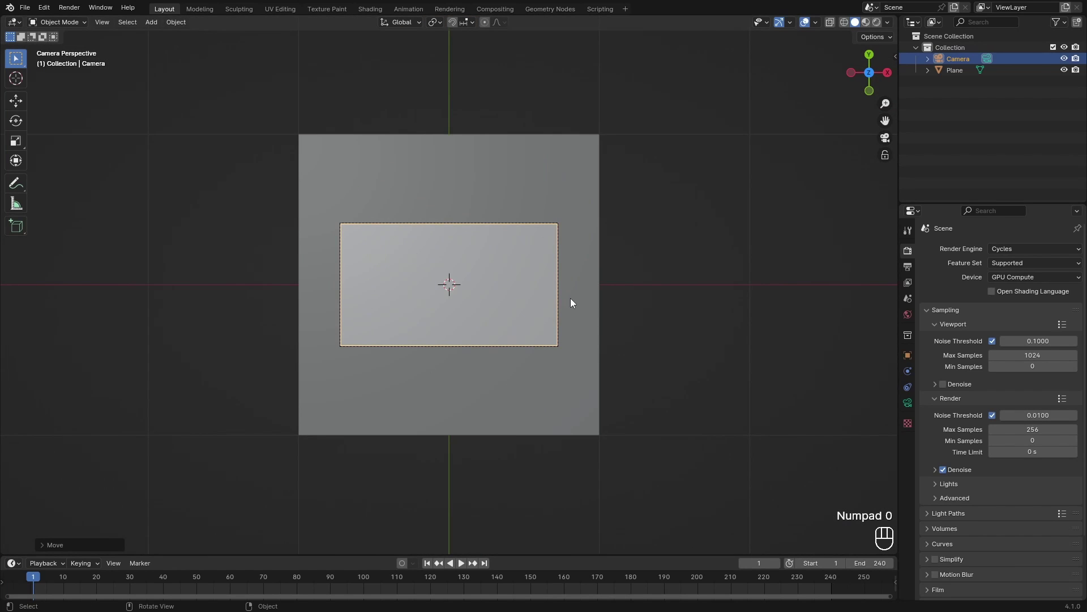
scroll(567, 301, "up", 4)
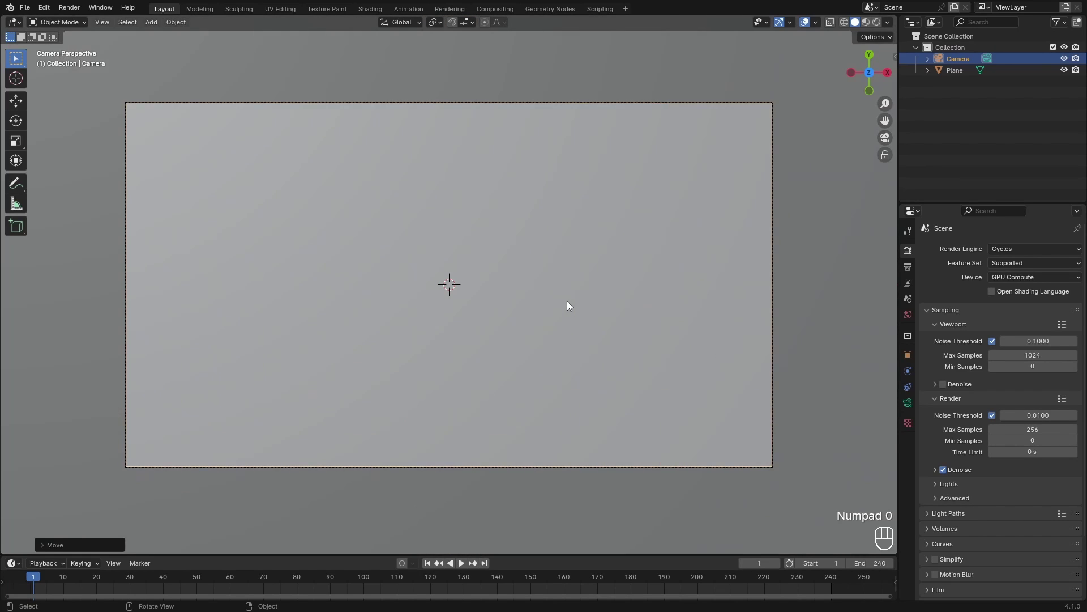
scroll(566, 301, "down", 3)
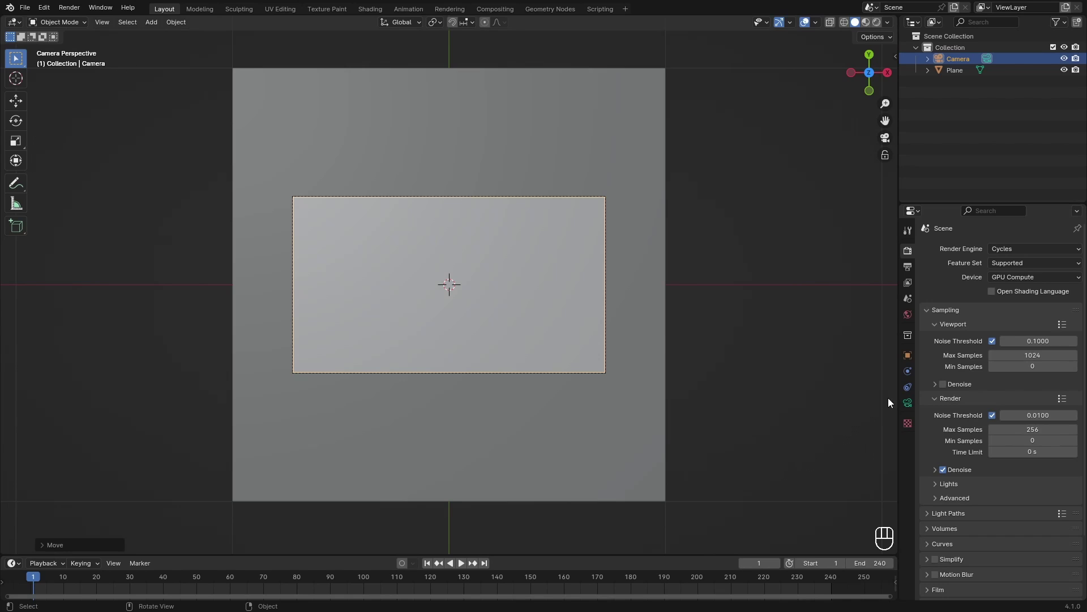
Set the camera's lens type to Orthographic with an orthographic scale of 2, and check the framing in camera view.
left_click(908, 403)
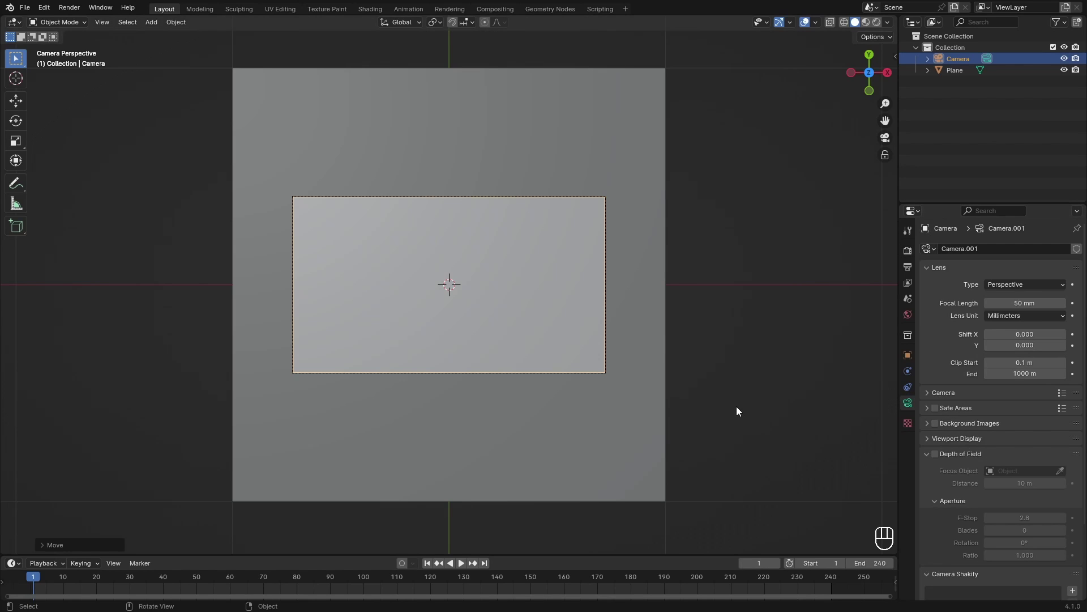
left_click(1004, 284)
left_click(1009, 310)
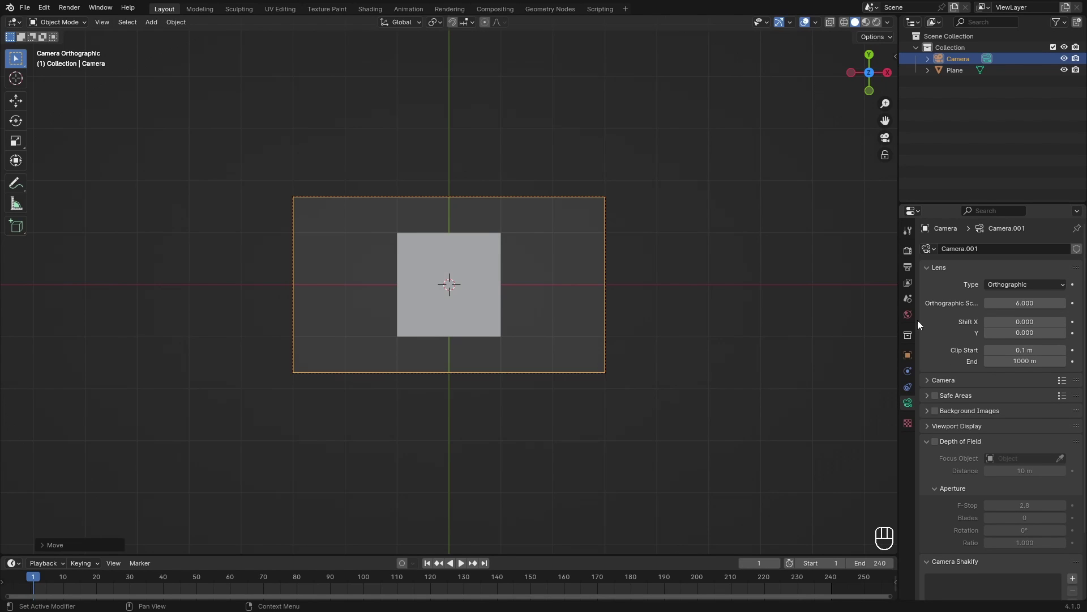
left_click(1020, 304)
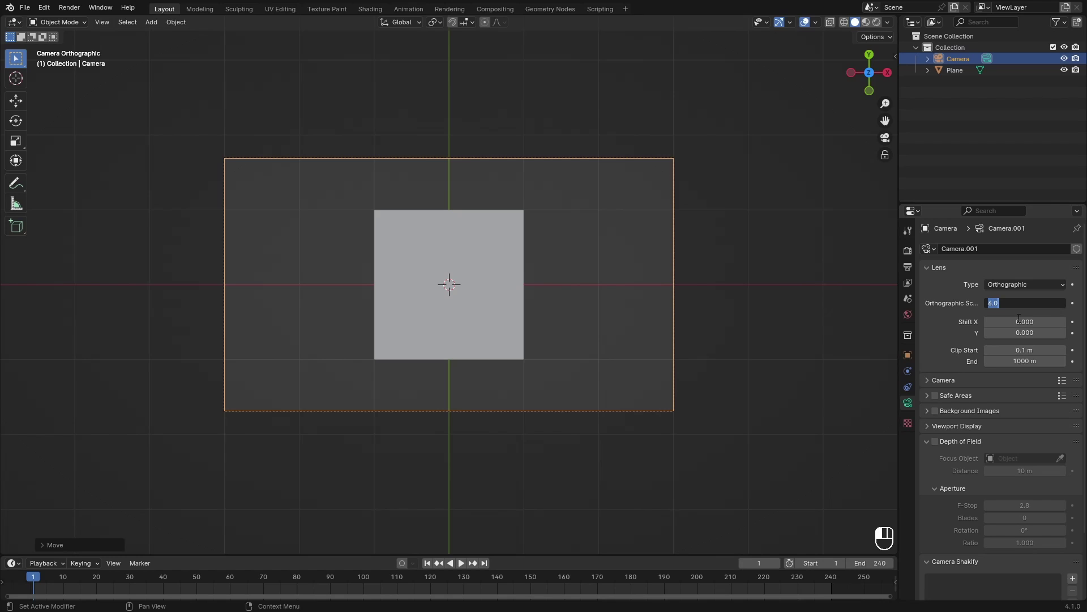
type("2")
key("Return")
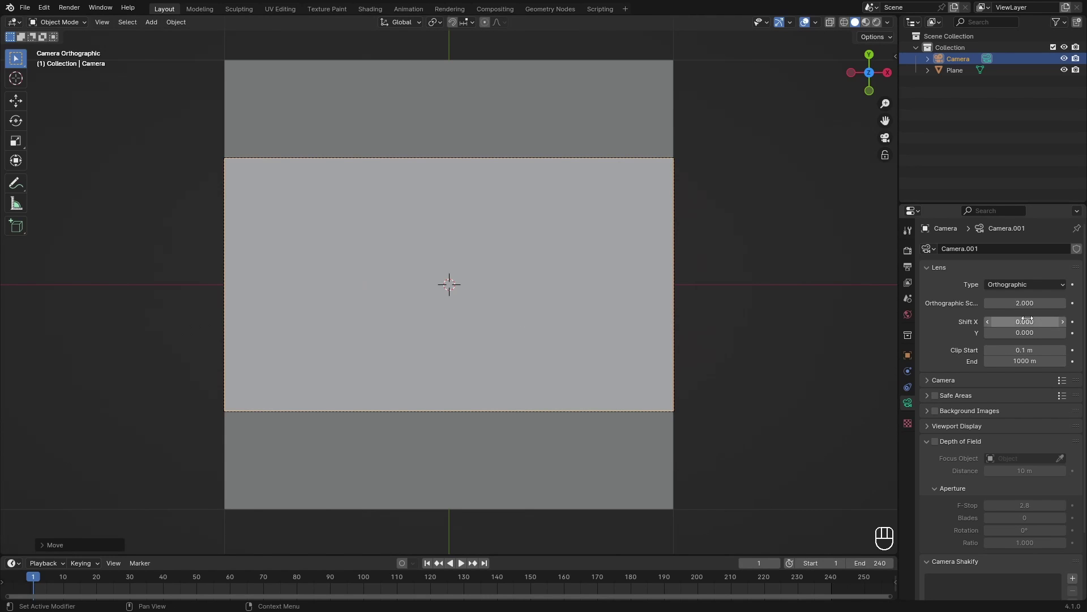
middle_click_drag(430, 306, 536, 317)
key("KP_0")
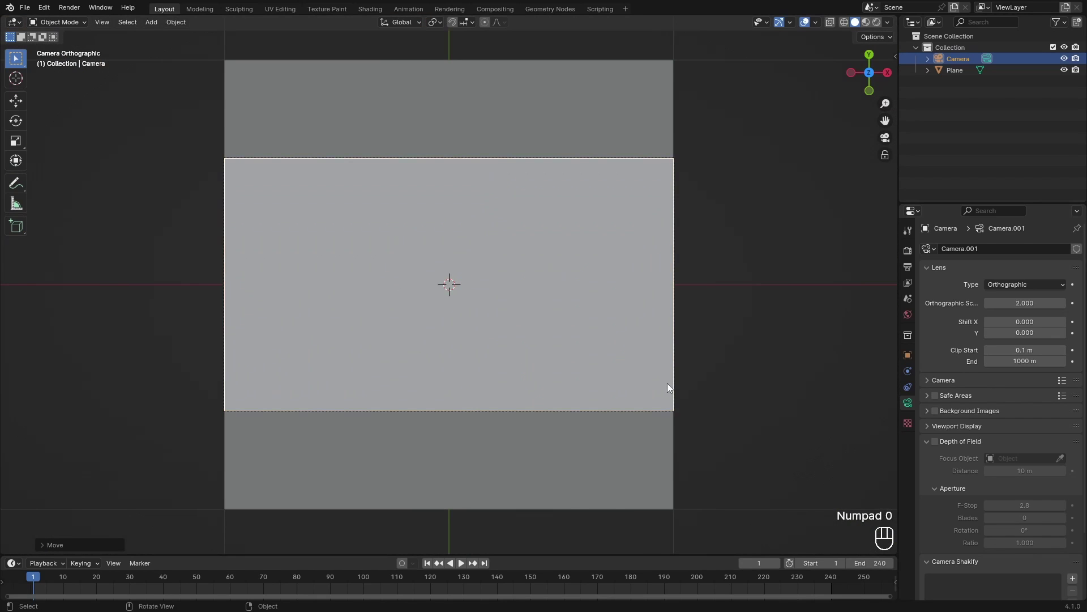
Show the viewport in rendered shading and set the render engine to EEVEE.
left_click(727, 227)
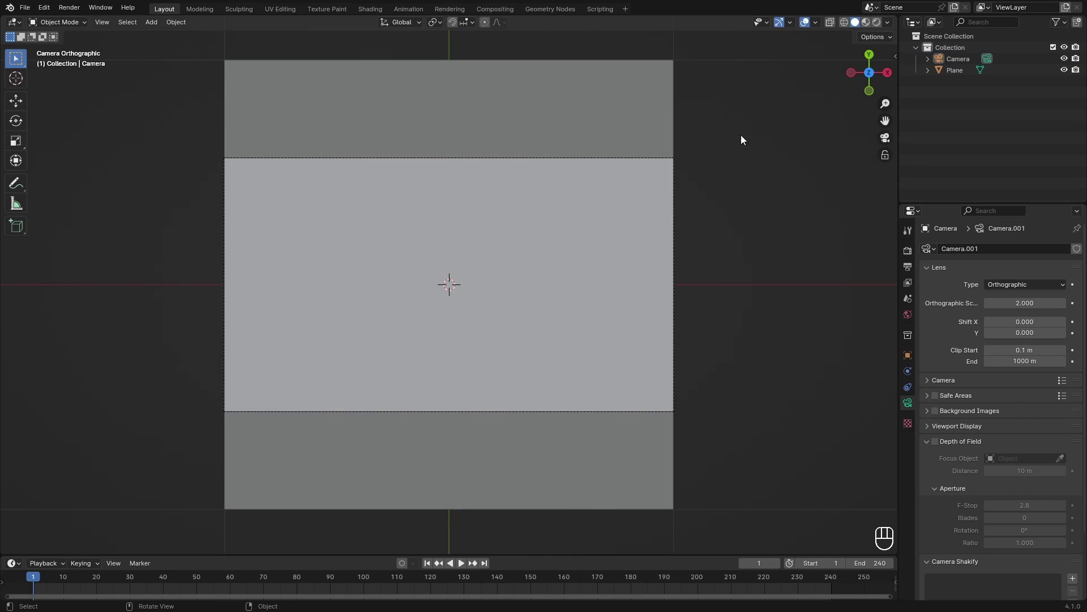
left_click(880, 23)
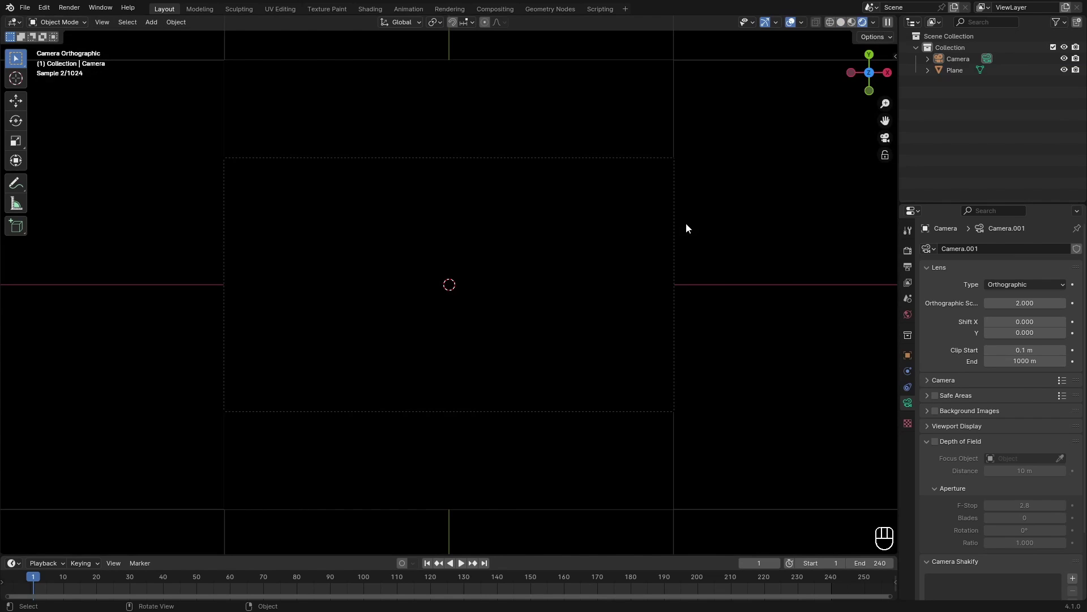
left_click(908, 250)
left_click(1023, 248)
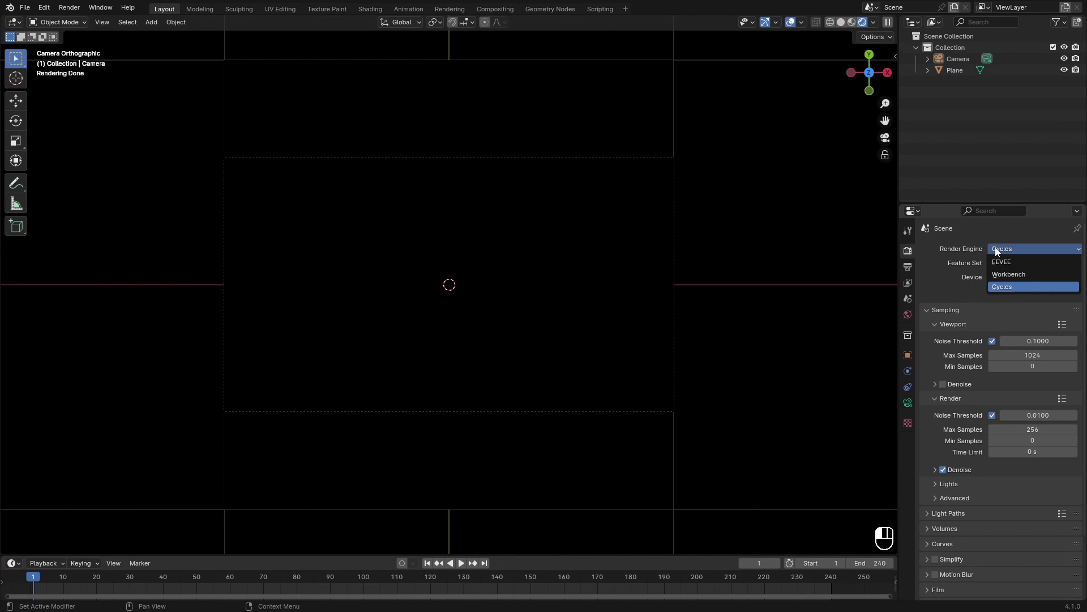
left_click(1014, 260)
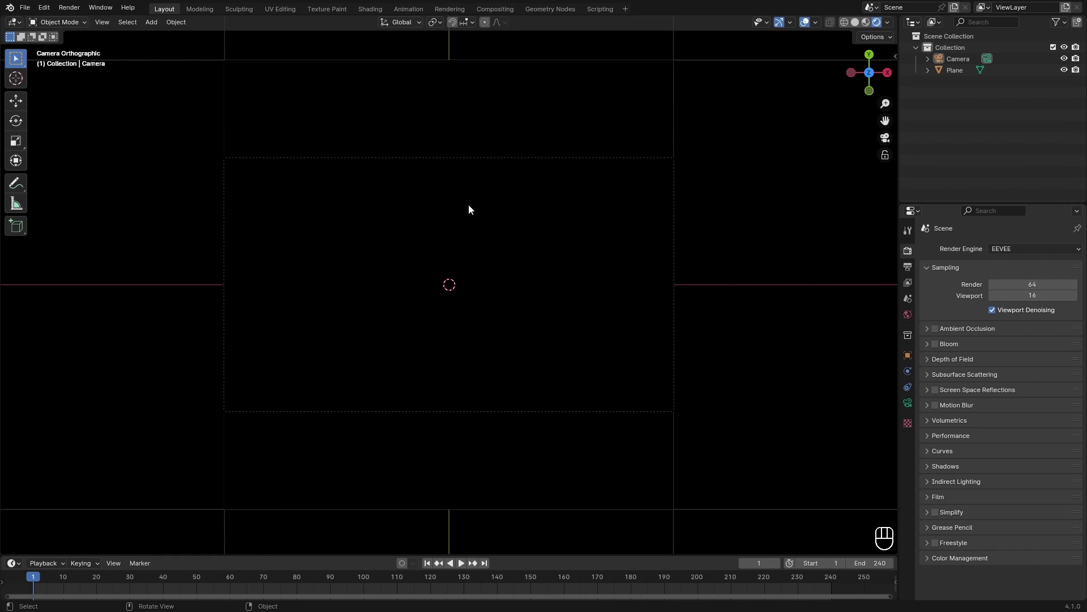
Select the plane, enlarge the timeline area and turn it into a Shader Editor.
left_click(350, 403)
left_click_drag(269, 554, 283, 323)
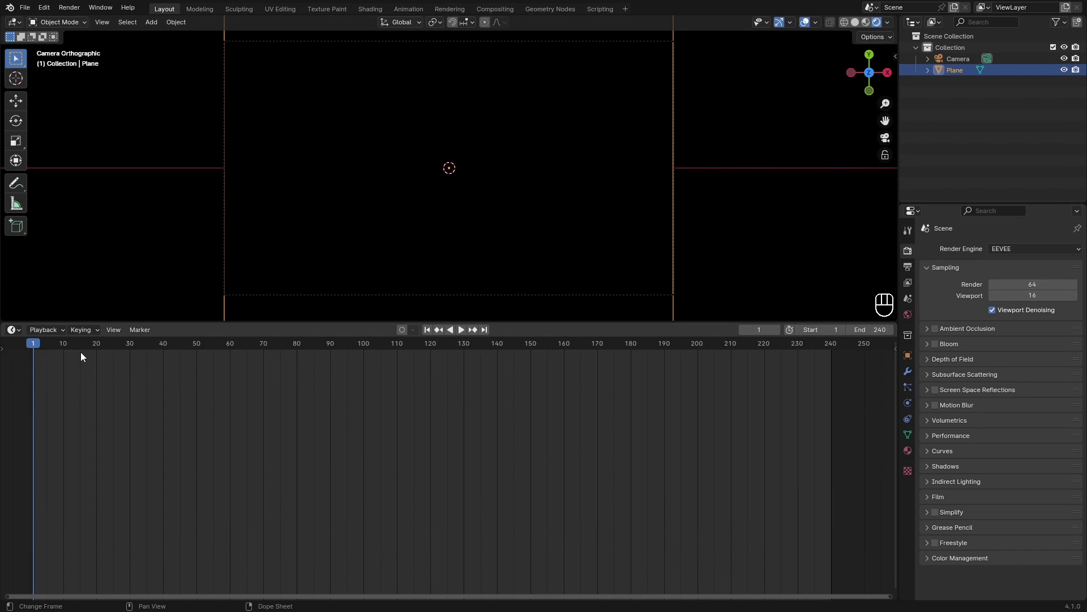
left_click(12, 330)
left_click(26, 434)
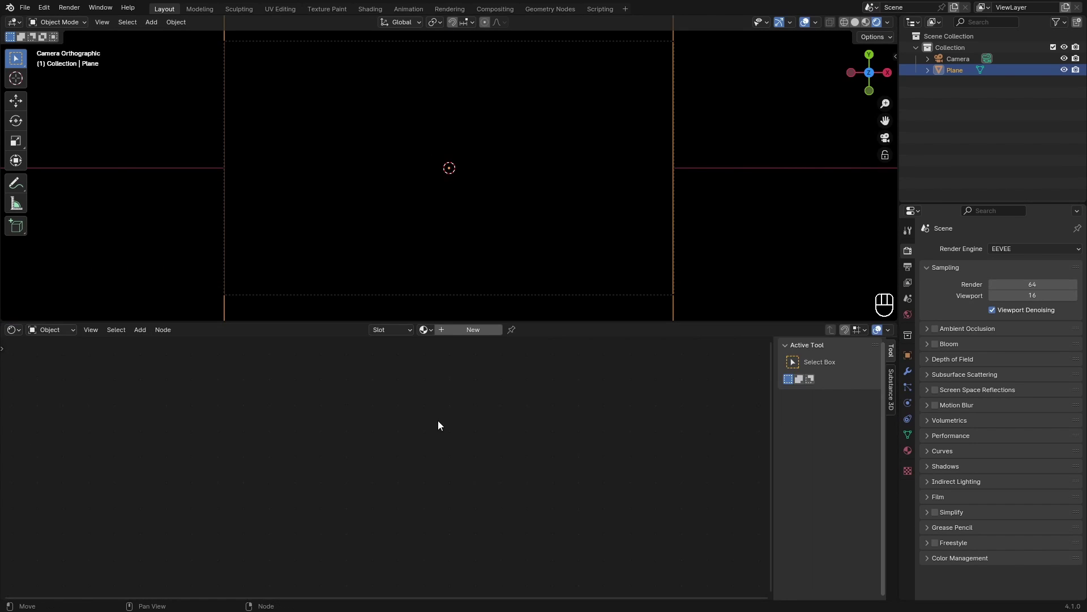
Create a new material named Wave on the plane and save the file.
left_click(460, 331)
double_click(460, 332)
type("Wave")
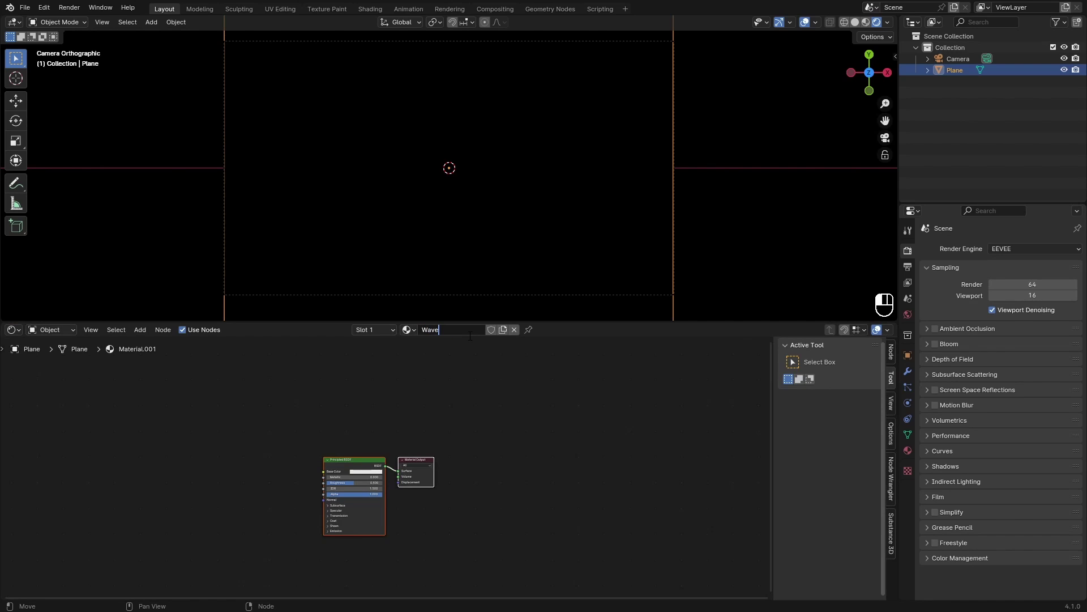
key("Return")
left_click(416, 408)
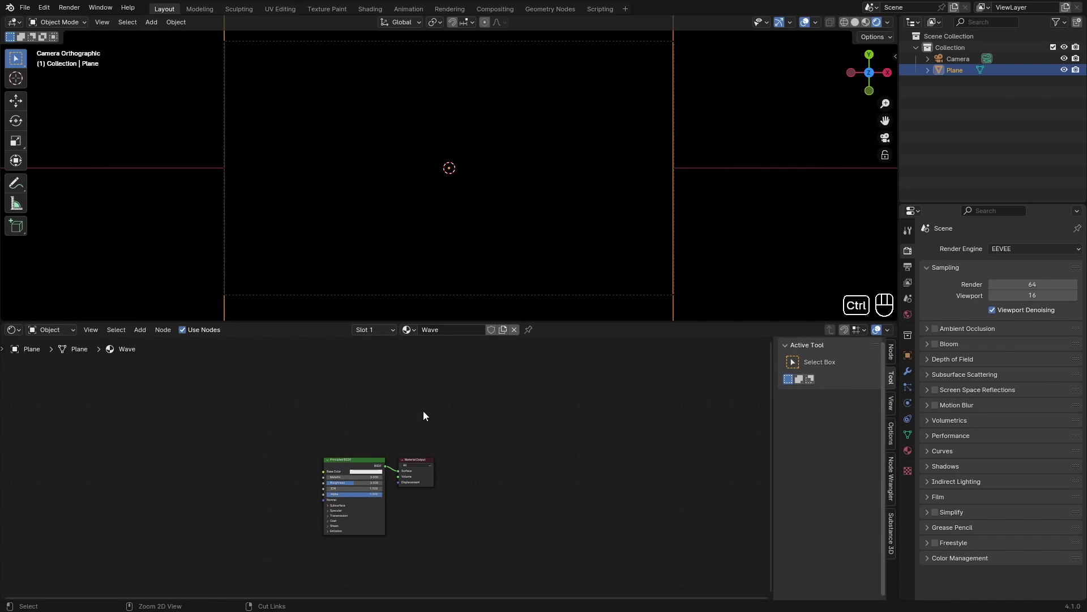
key("ctrl+s")
Delete the Principled BSDF node and place an Emission node next to the Material Output.
middle_click_drag(323, 452, 429, 420)
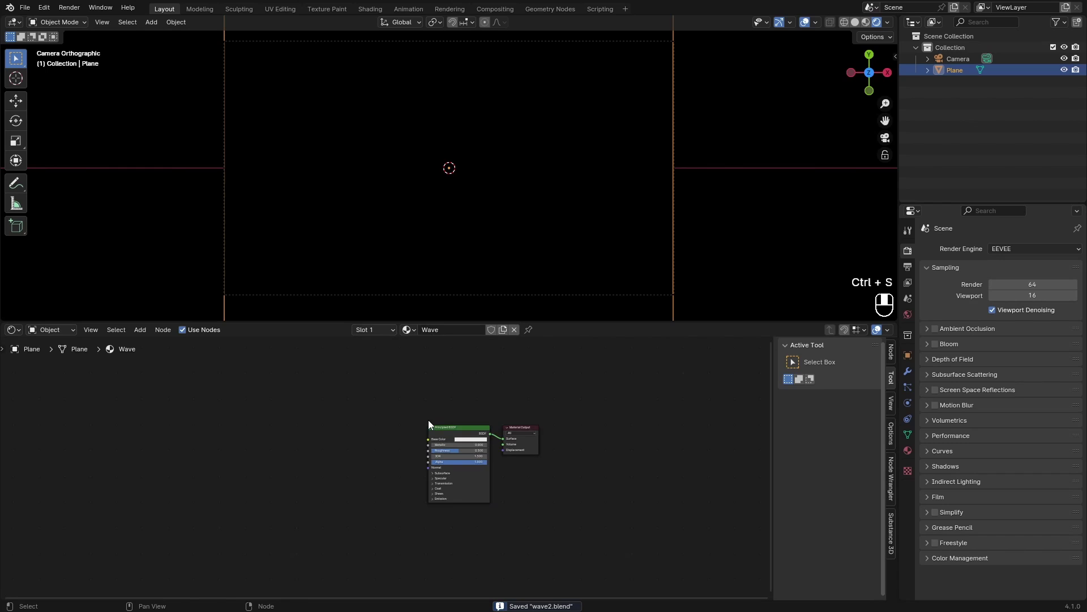
scroll(538, 467, "up", 3)
middle_click_drag(539, 466, 448, 471)
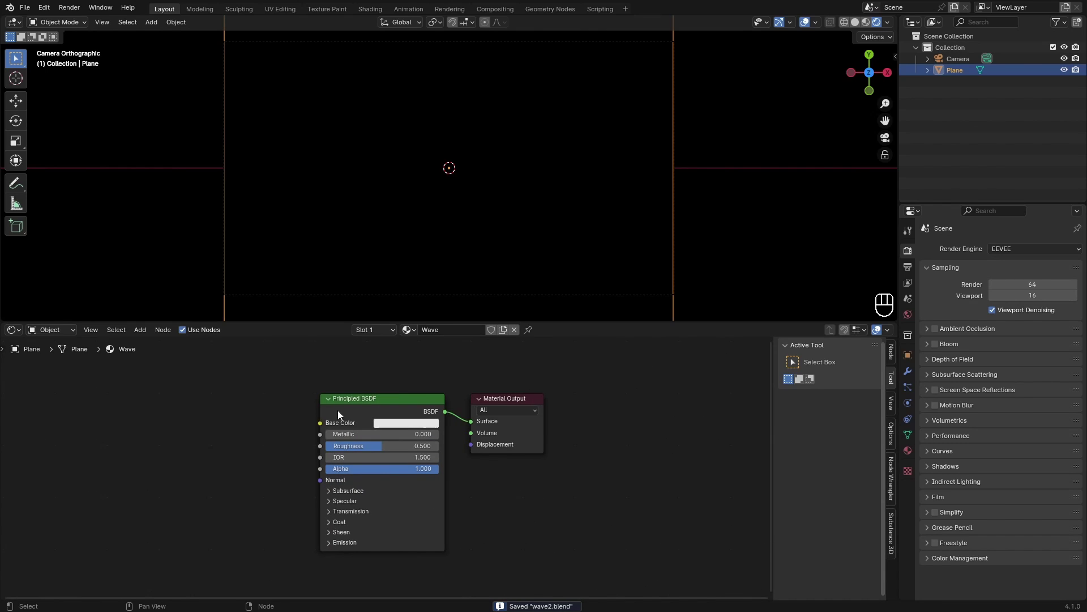
left_click(366, 408)
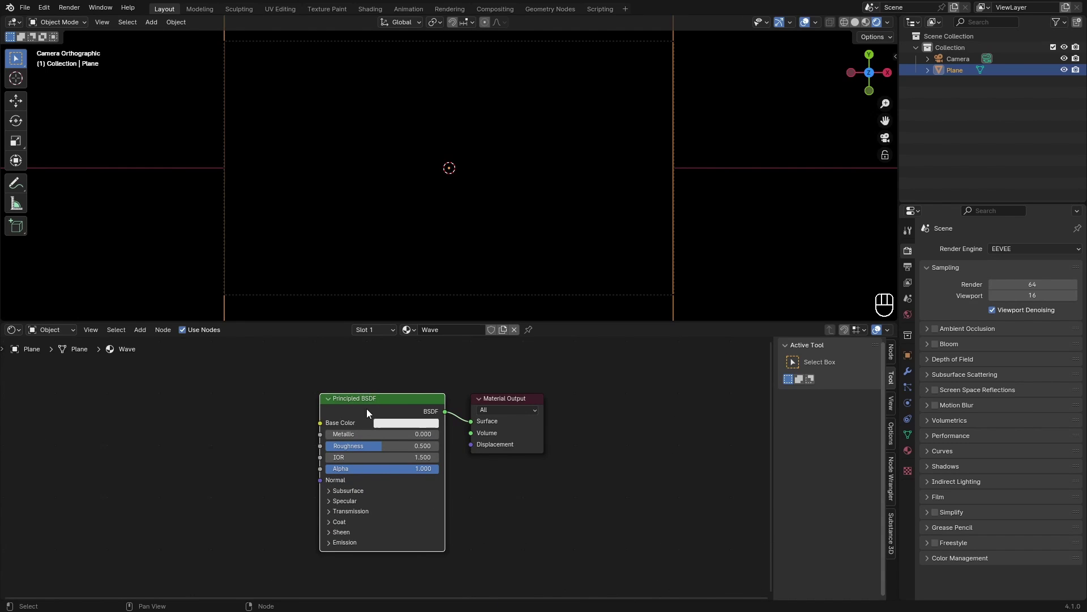
key("x")
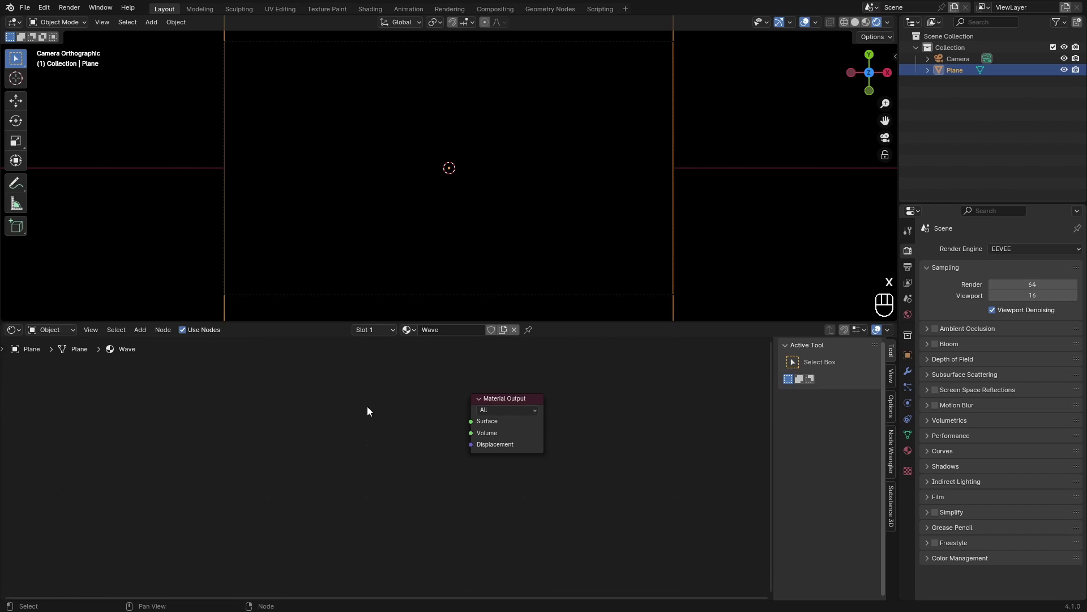
key("shift+a")
type("emis")
key("Return")
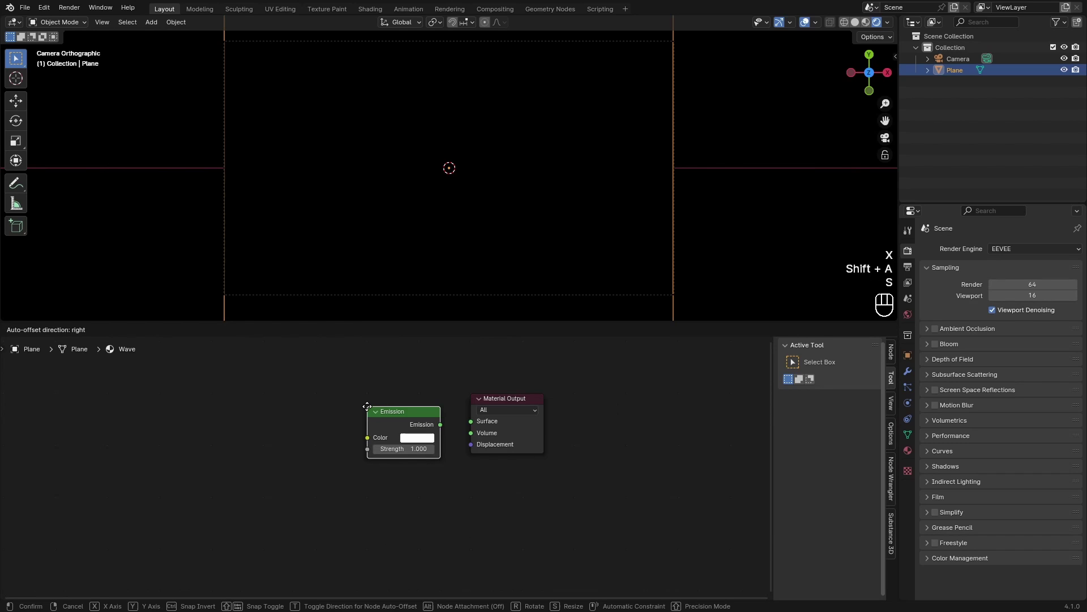
left_click(367, 406)
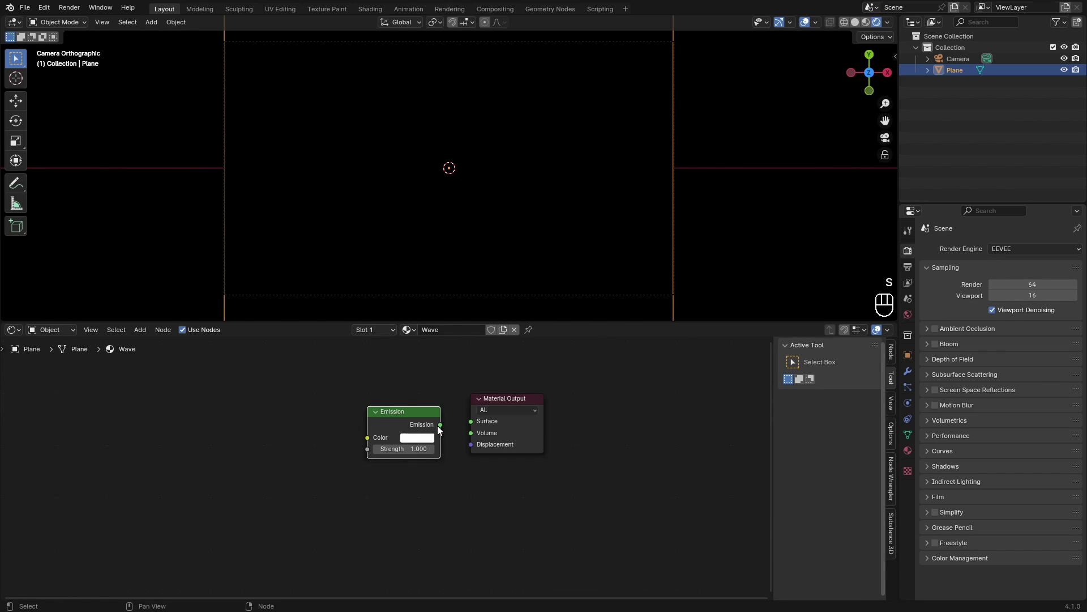
Connect the Emission output to the Material Output's Surface, align the Emission node with it and deselect everything in the viewport.
left_click_drag(440, 424, 478, 423)
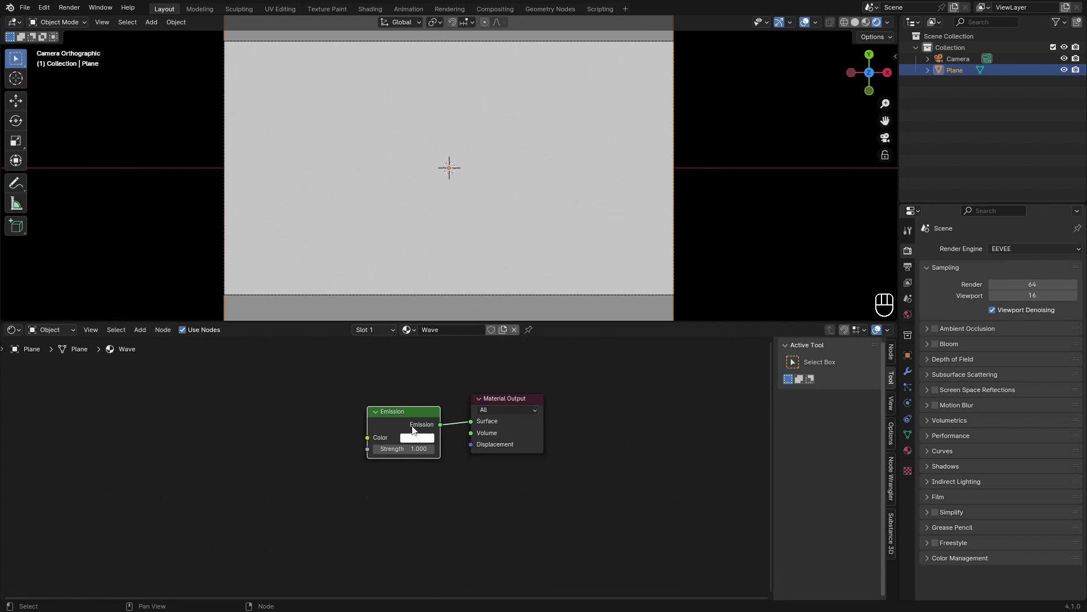
left_click_drag(415, 426, 414, 413)
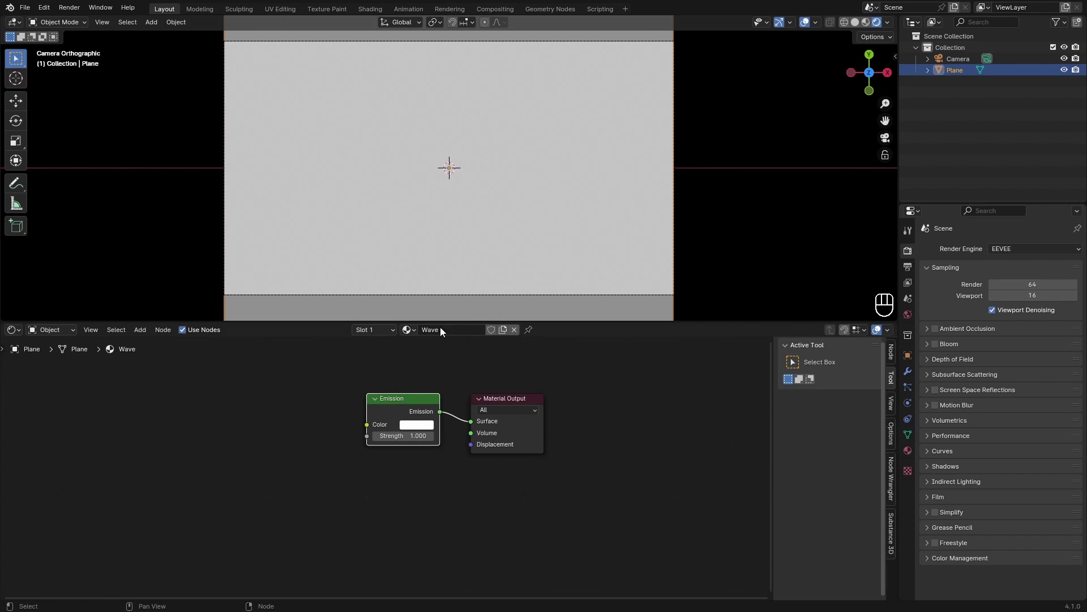
key("alt+a")
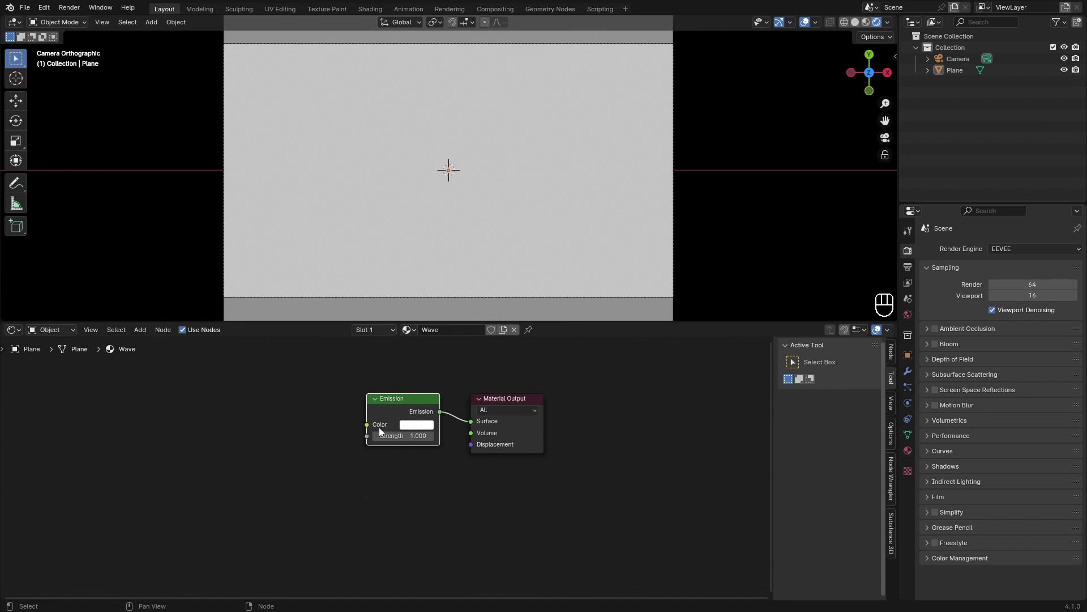
Sample the plane's rendered colour from the viewport into the Emission colour and check the picked values.
left_click(417, 425)
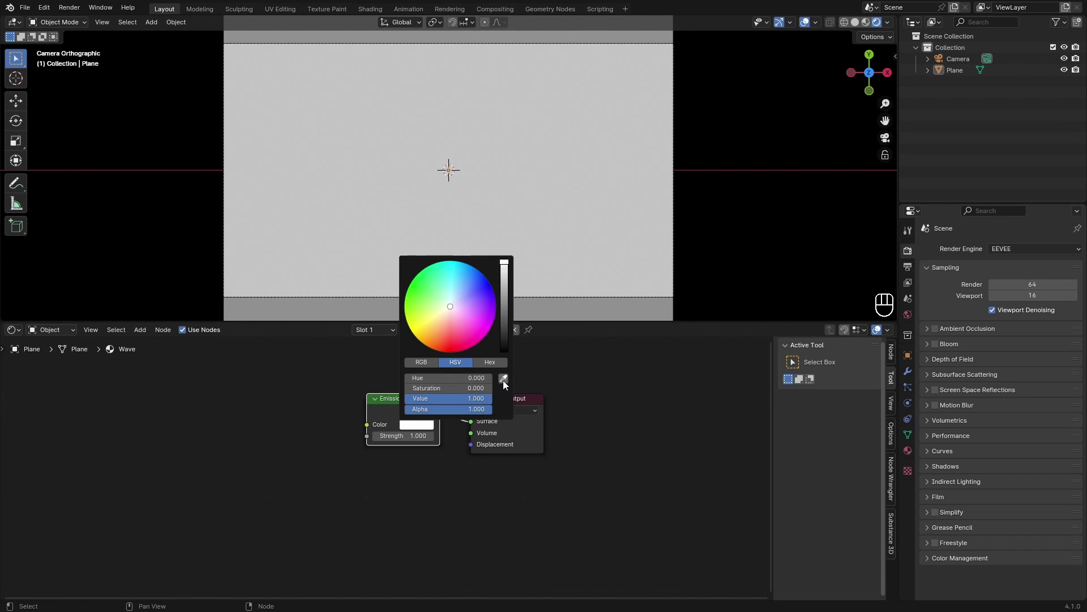
left_click(503, 378)
left_click(388, 229)
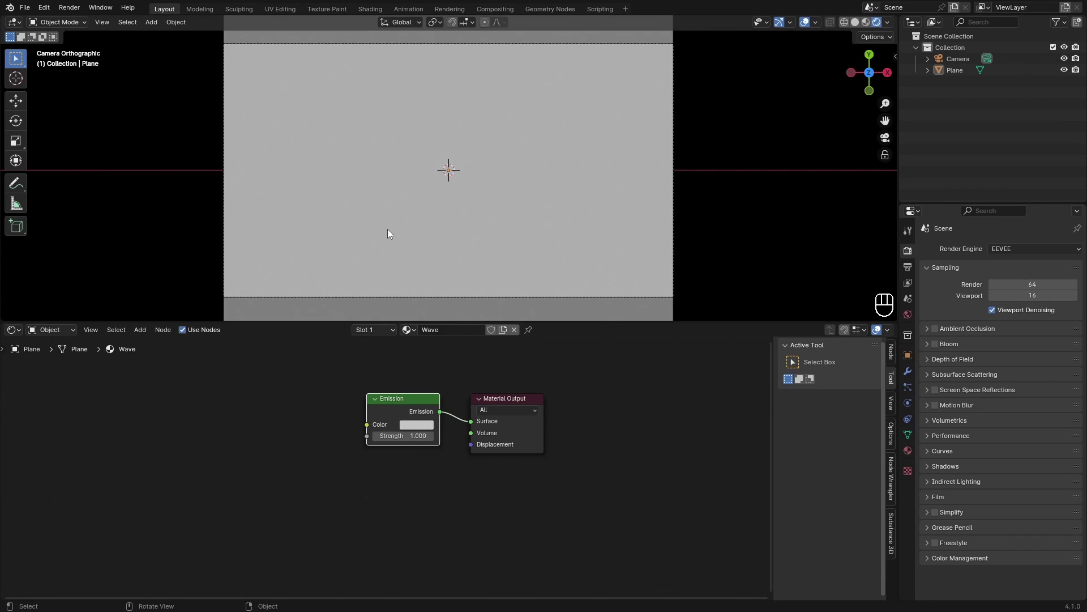
left_click(417, 425)
left_click(431, 426)
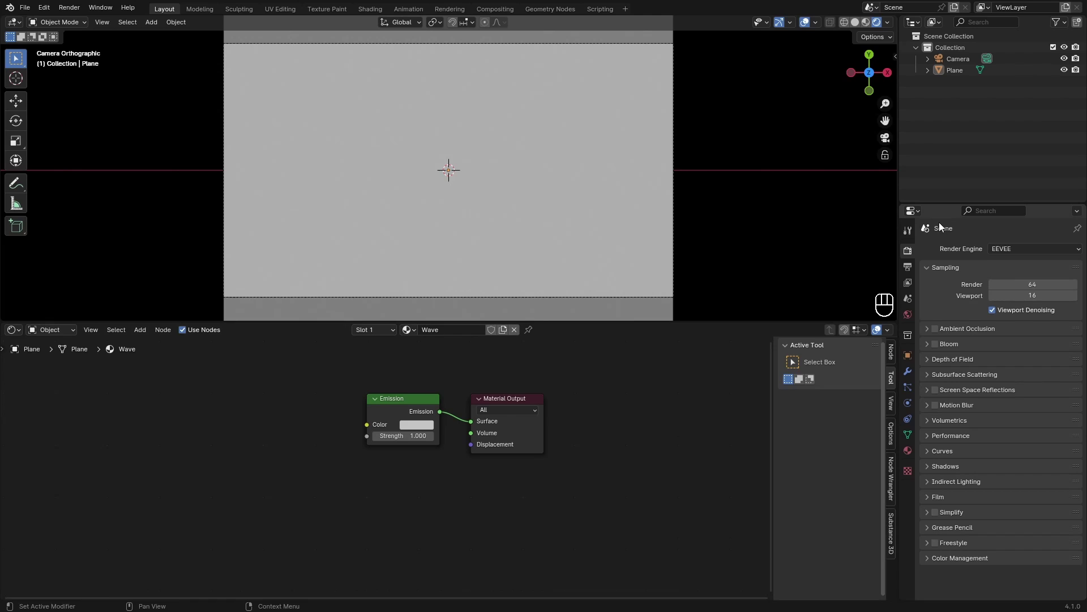
Set the scene's colour management view transform to Standard.
left_click(963, 558)
scroll(997, 416, "down", 4)
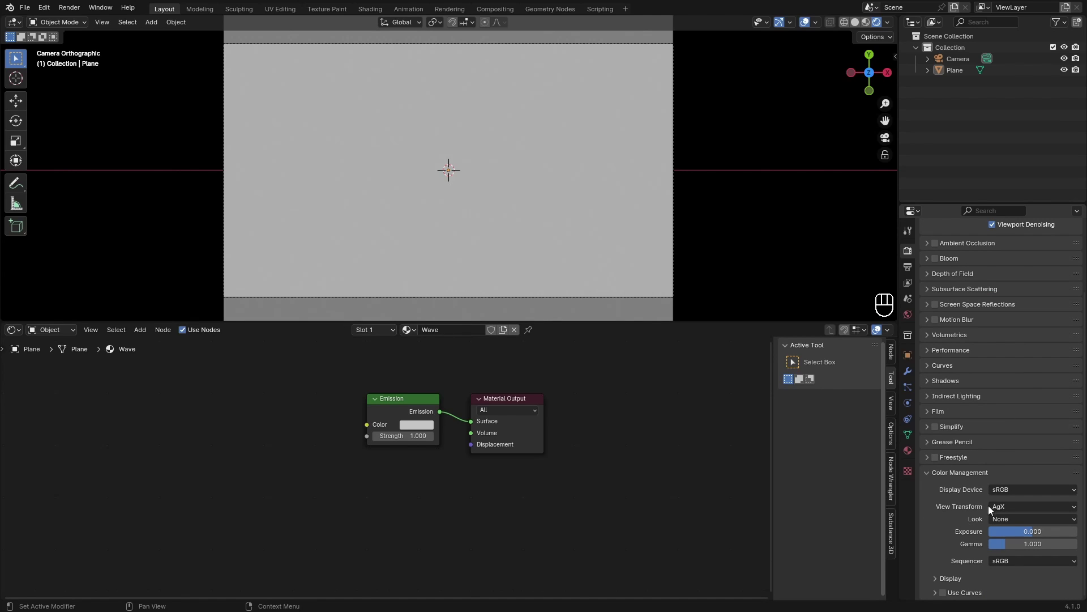
left_click(1007, 507)
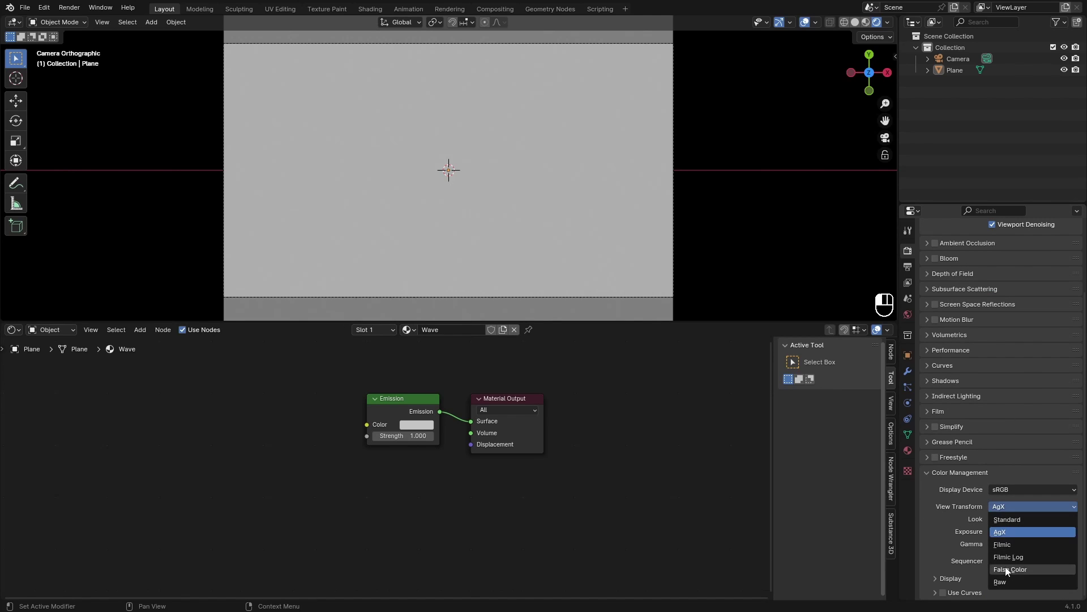
left_click(1006, 519)
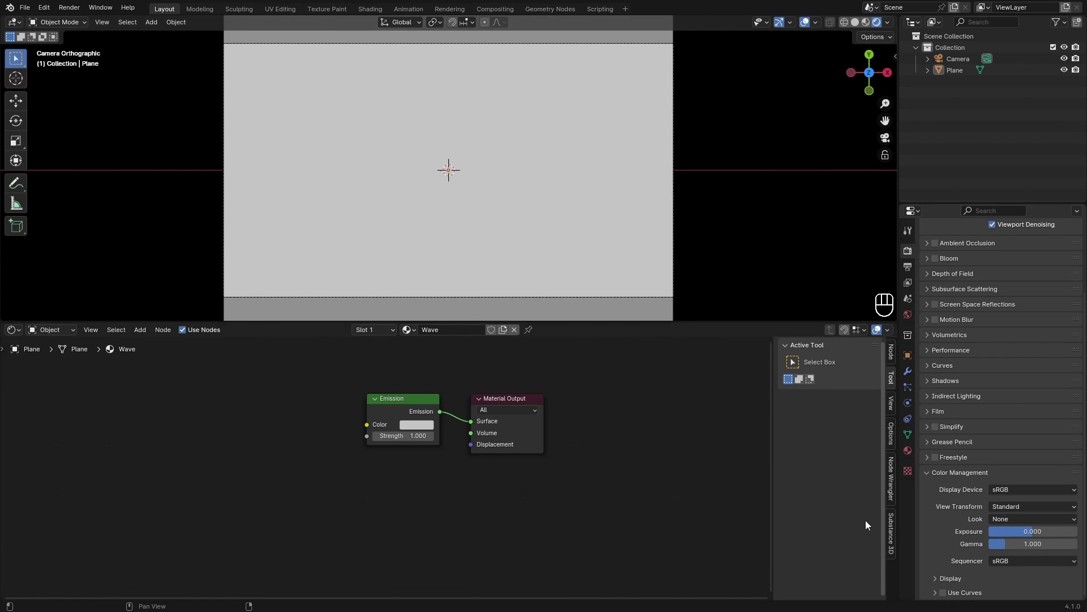
Raise the Emission colour's value to full white and sample the rendered plane again to check the colour.
left_click(417, 424)
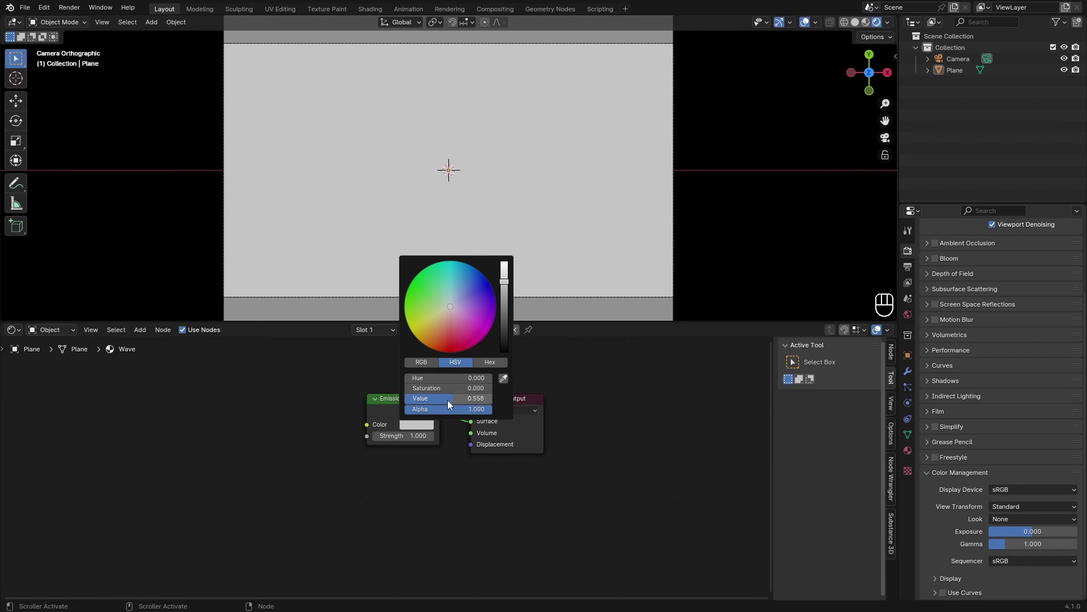
left_click_drag(447, 400, 487, 400)
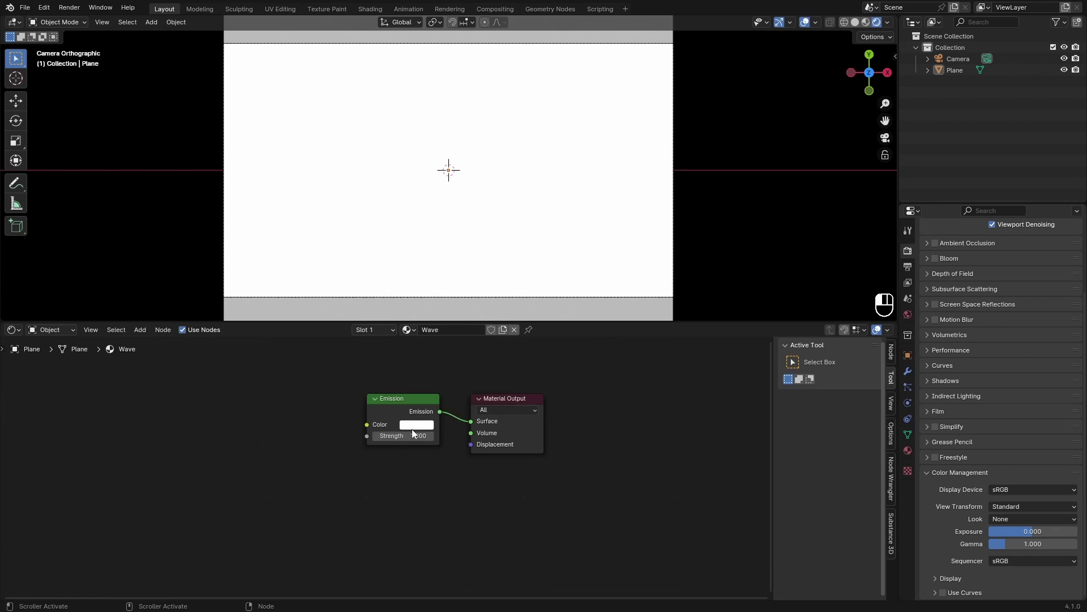
left_click(412, 429)
left_click(503, 378)
left_click(522, 173)
left_click(426, 429)
Add a Wave Texture node to the left of the Emission node and preview its Color on the Material Output's Surface.
middle_click_drag(191, 379, 198, 380)
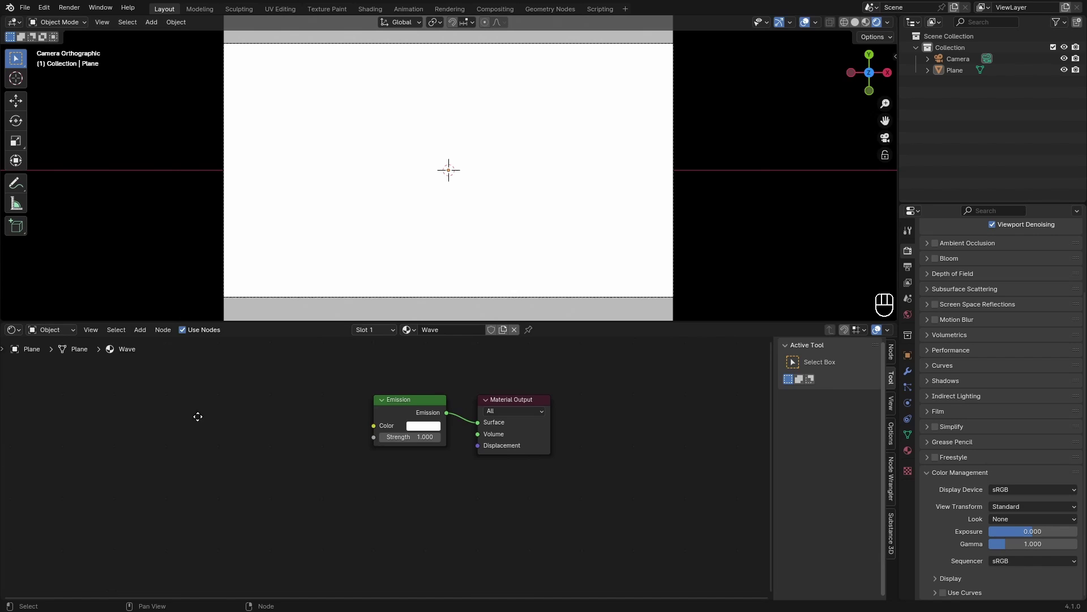
key("shift+a")
type("wave")
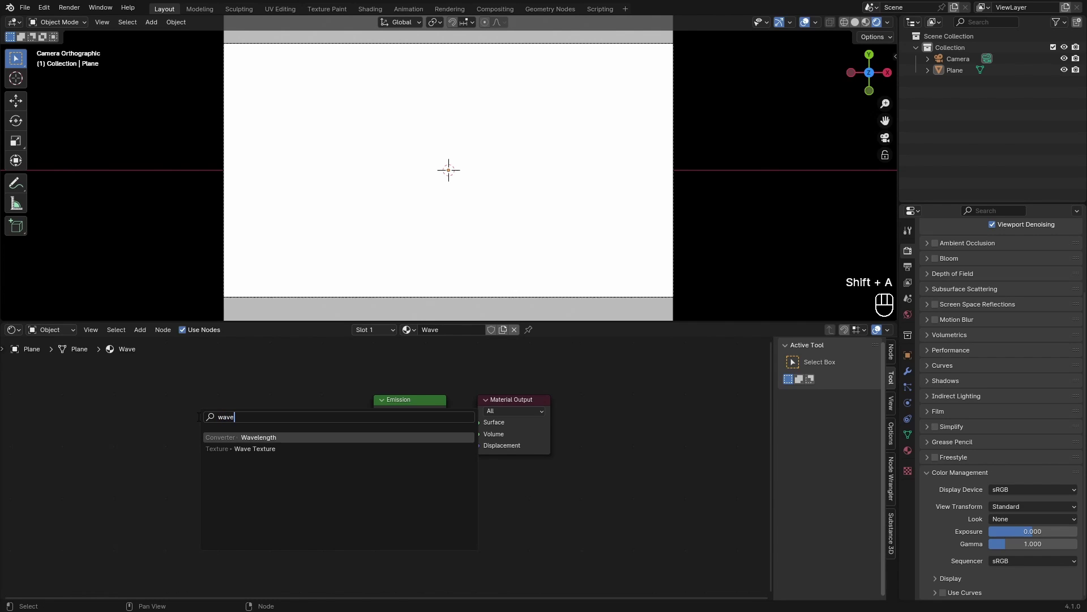
key("Down")
key("Return")
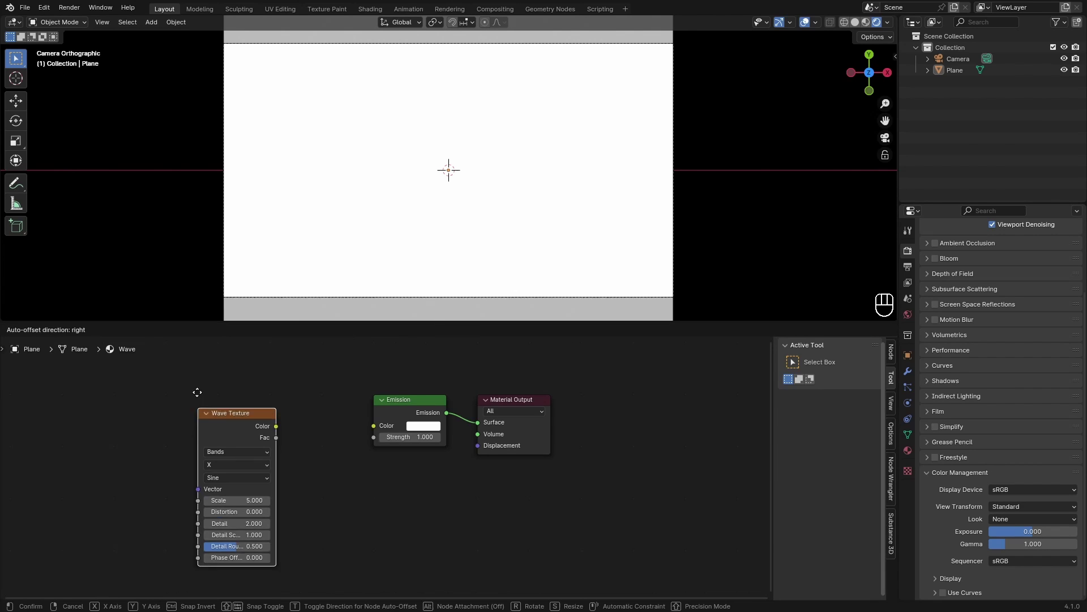
left_click(109, 373)
middle_click_drag(230, 424, 264, 433)
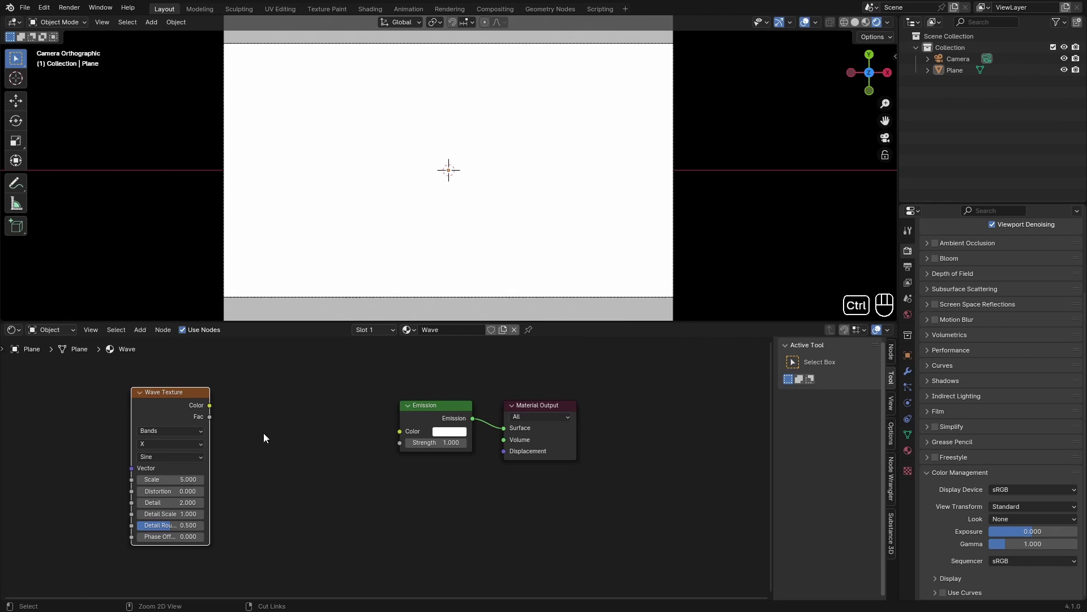
left_click(165, 403, "ctrl+shift")
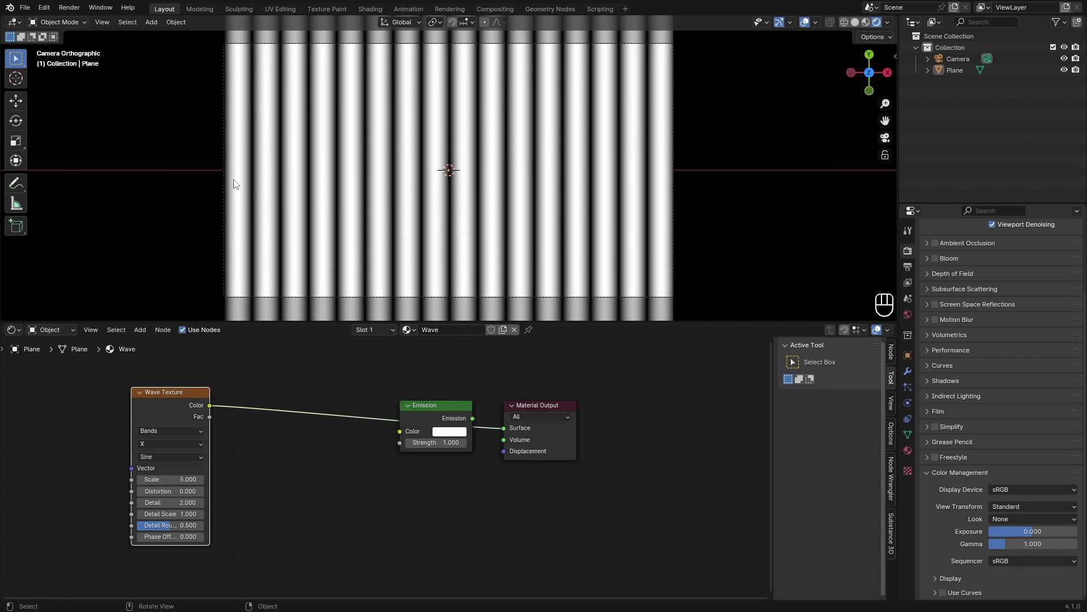
Annotate the start of the sine formula, a + b·sin(C, in the empty space above the nodes.
scroll(298, 453, "down", 2)
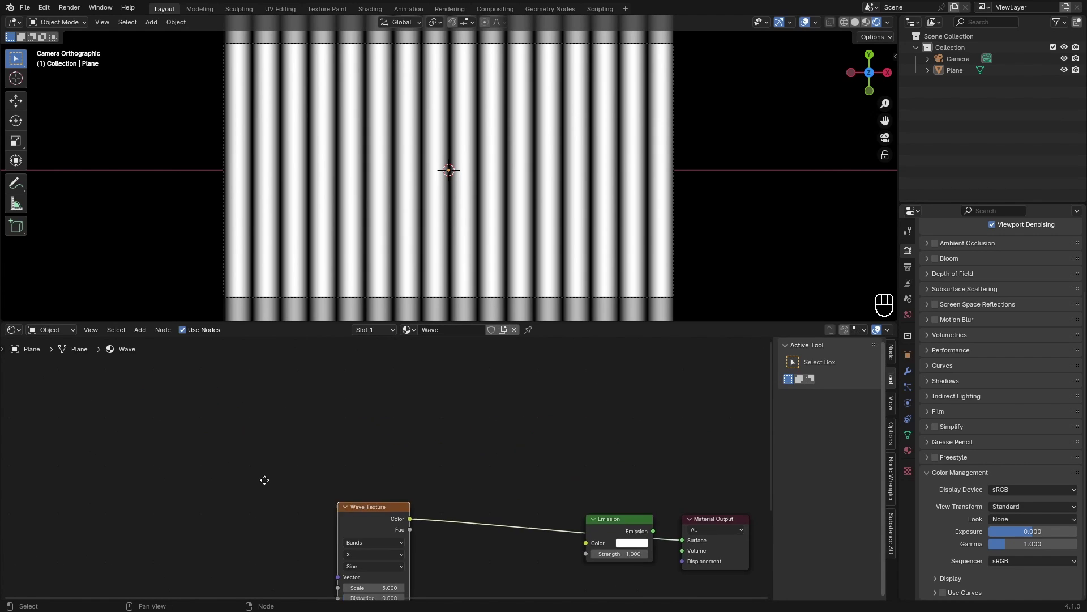
left_click(3, 349)
left_click(16, 374)
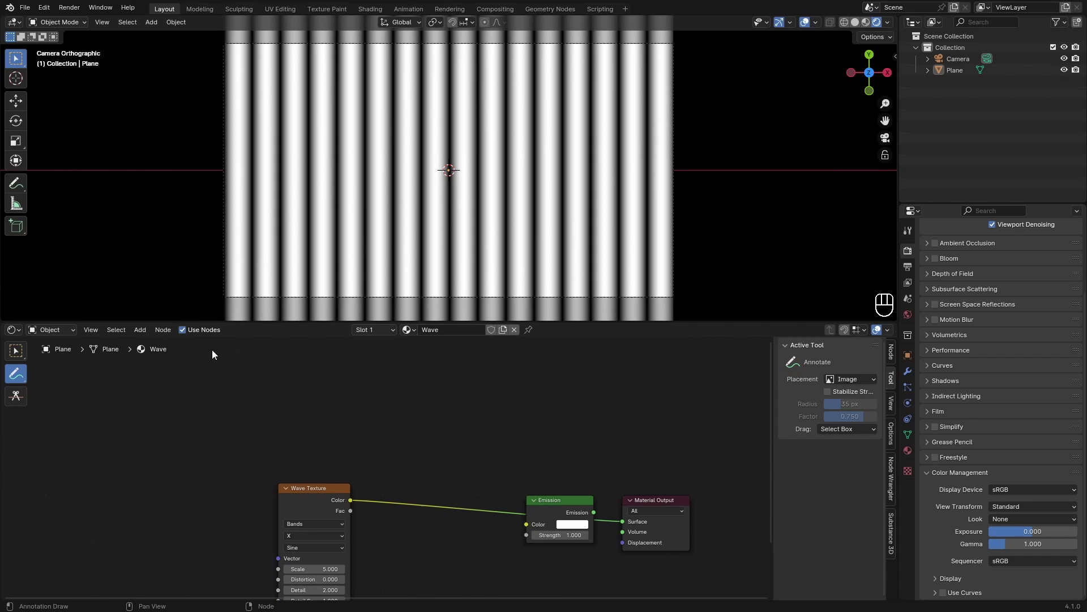
mouse_move(218, 380)
left_mouse_down()
mouse_move(288, 375)
mouse_move(366, 362)
left_mouse_up()
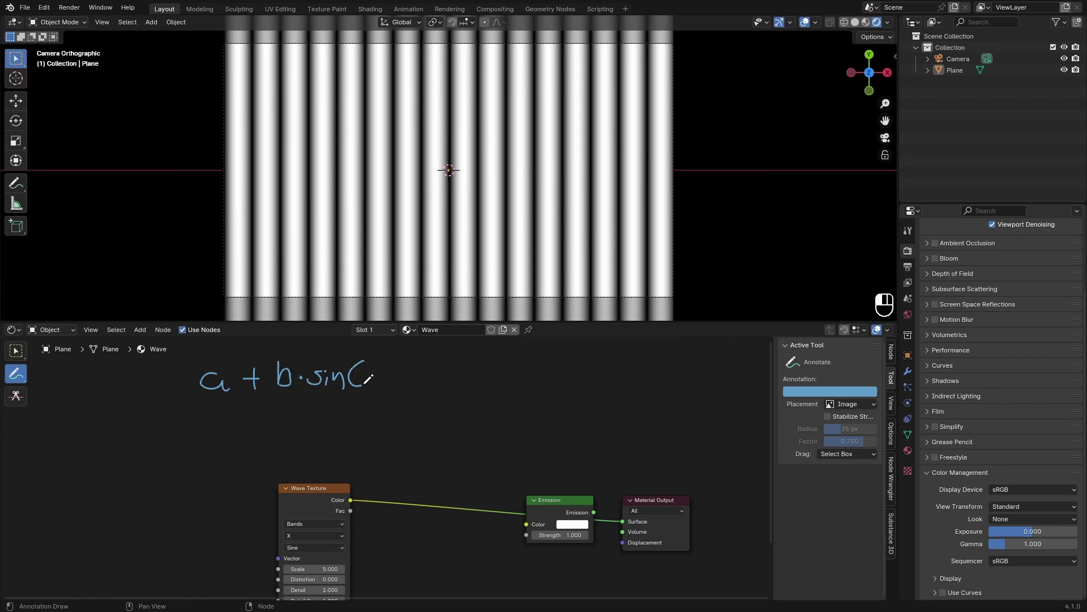
key("ctrl+z")
Handwrite the period relation c = 2π/T as an annotation below the sine formula.
left_click_drag(220, 426, 222, 440)
left_click_drag(240, 428, 258, 425)
left_click_drag(232, 437, 258, 433)
left_click_drag(281, 409, 306, 421)
left_click_drag(298, 403, 315, 399)
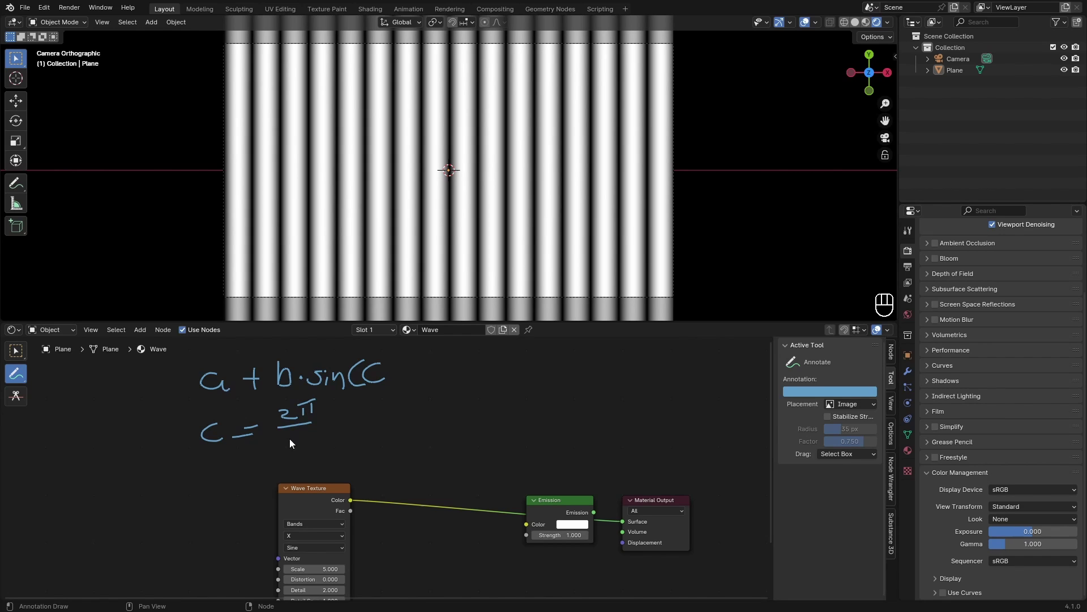
left_click_drag(290, 438, 303, 429)
mouse_move(290, 429)
left_mouse_down()
mouse_move(305, 441)
mouse_move(321, 428)
left_mouse_up()
Complete the annotated sine formula with the term (x − d) and its closing brackets.
left_click_drag(409, 367, 424, 383)
left_click_drag(424, 368, 410, 384)
left_click_drag(429, 377, 441, 375)
mouse_move(460, 366)
left_mouse_down()
mouse_move(461, 390)
mouse_move(475, 391)
left_mouse_up()
left_click_drag(481, 359, 488, 392)
key("ctrl+z")
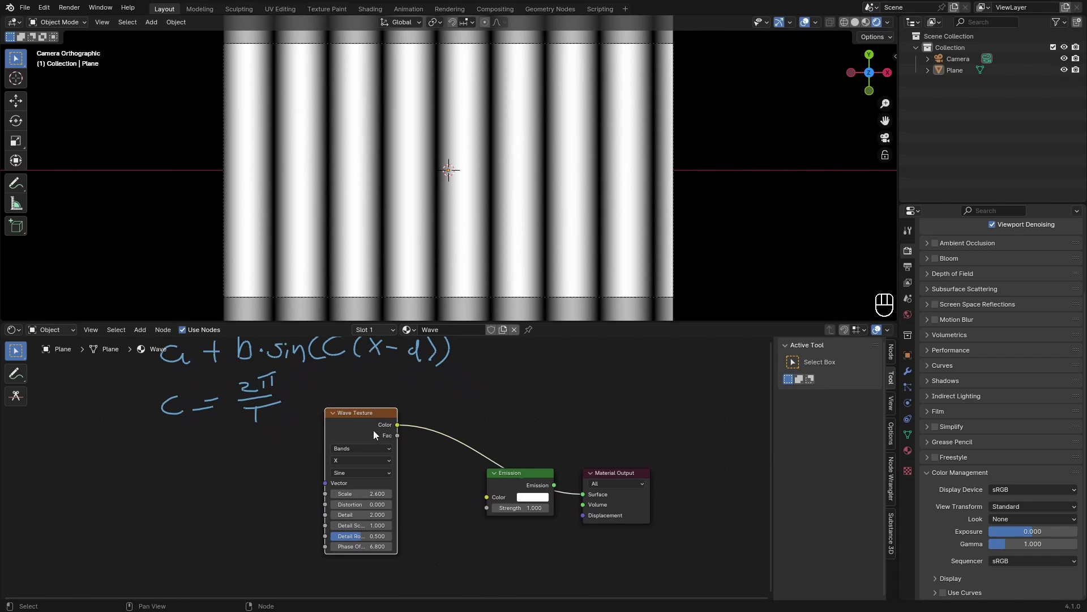
Move the Wave Texture node below the handwritten formulas, erase the annotations and return to the selection tool.
left_click_drag(369, 425, 226, 451)
mouse_move(390, 444)
middle_mouse_down()
mouse_move(460, 419)
mouse_move(408, 487)
middle_mouse_up()
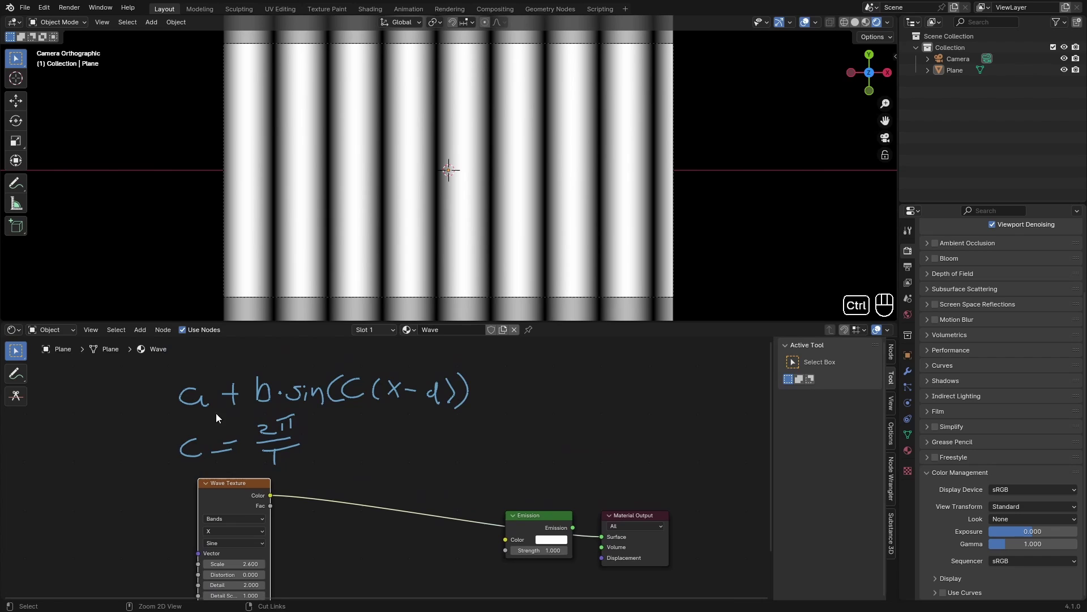
left_click(16, 374)
mouse_move(280, 434)
left_mouse_down("ctrl")
mouse_move(250, 440)
mouse_move(417, 413)
mouse_move(182, 391)
left_mouse_up("ctrl")
left_click(16, 351)
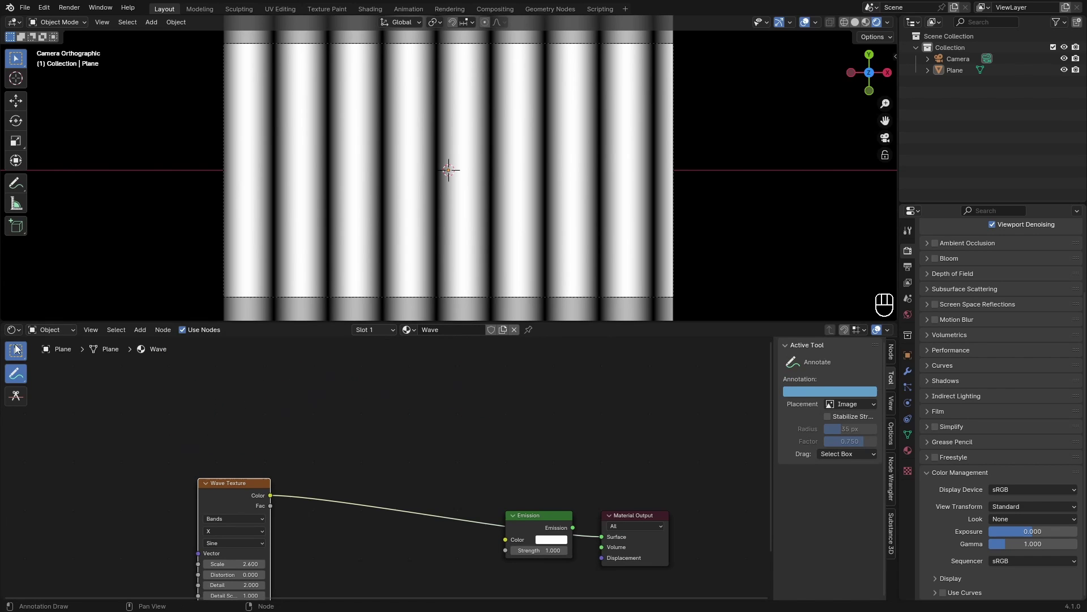
Move the Wave Texture node up and slightly closer to the Emission node.
middle_click_drag(268, 485, 329, 449)
left_click_drag(328, 449, 353, 398)
middle_click_drag(467, 416, 397, 410)
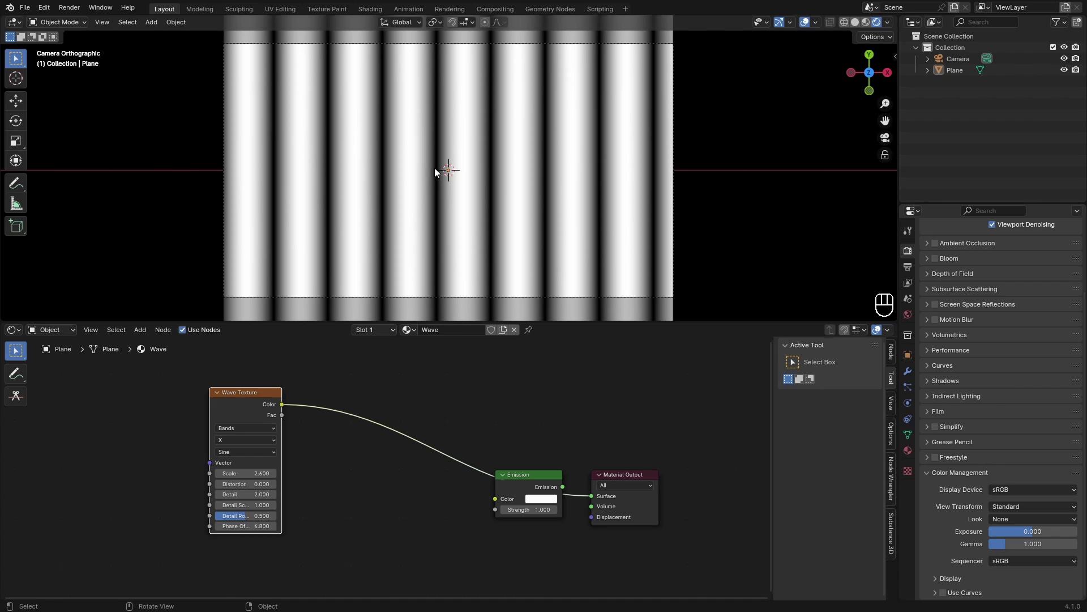
Insert a Color Ramp node on the link between the Wave Texture and the Material Output.
scroll(344, 386, "down", 2)
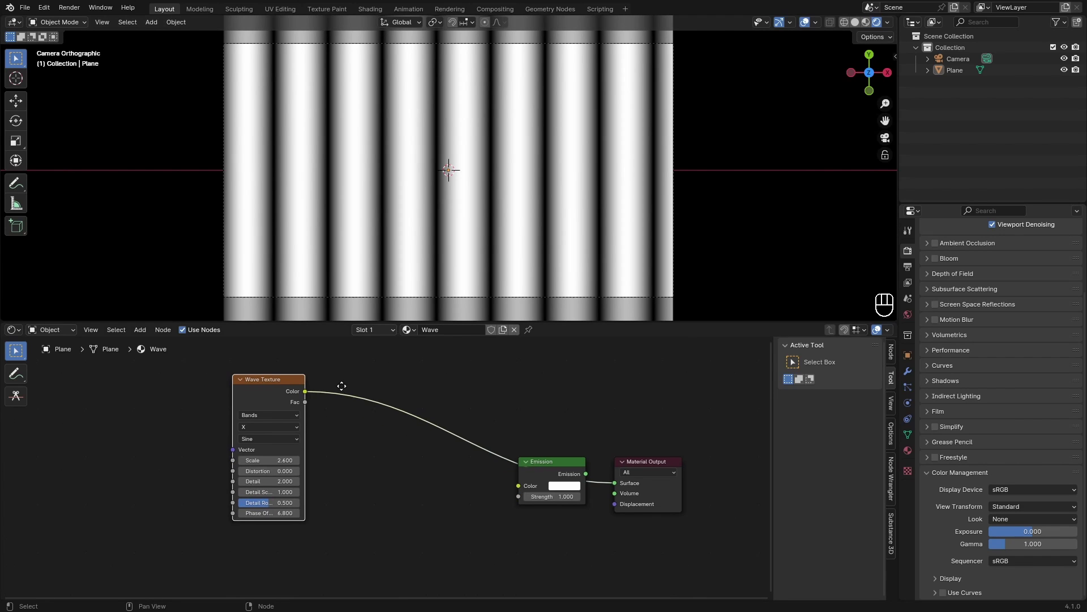
key("shift+a")
type("color r")
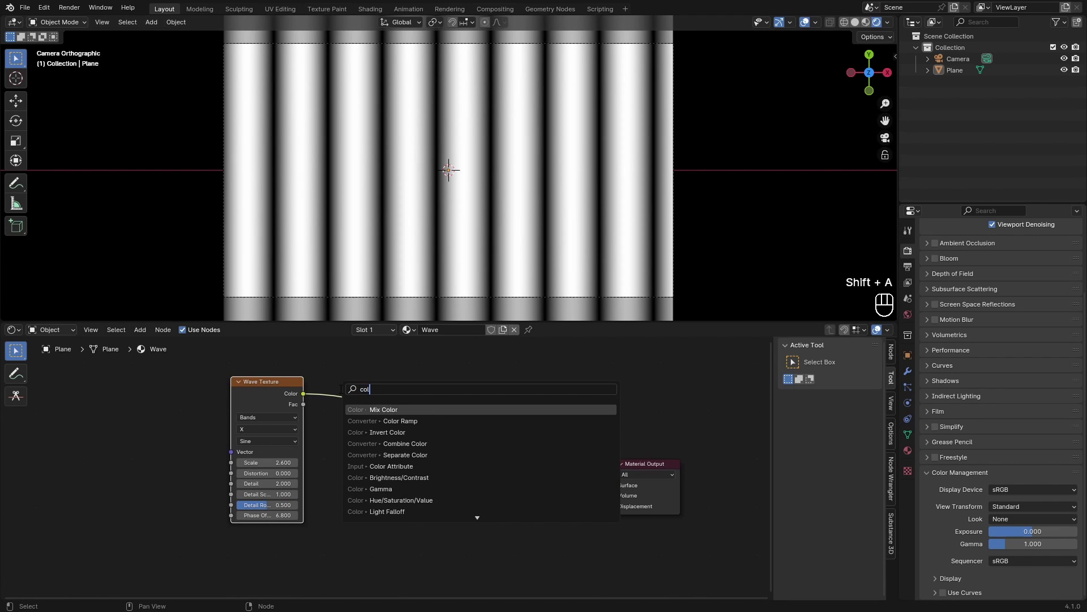
key("Return")
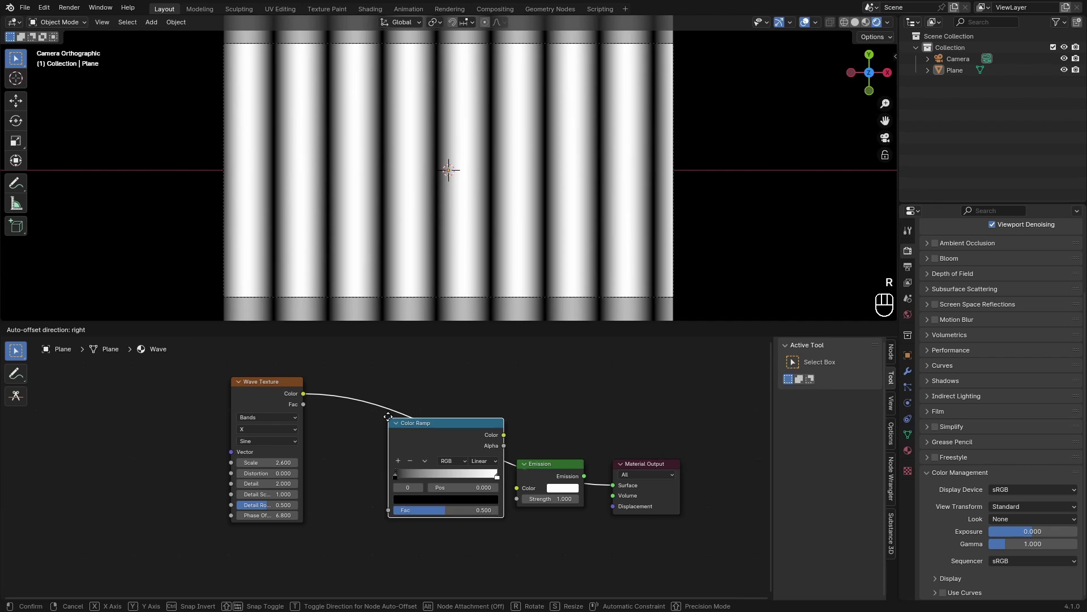
left_click(352, 375)
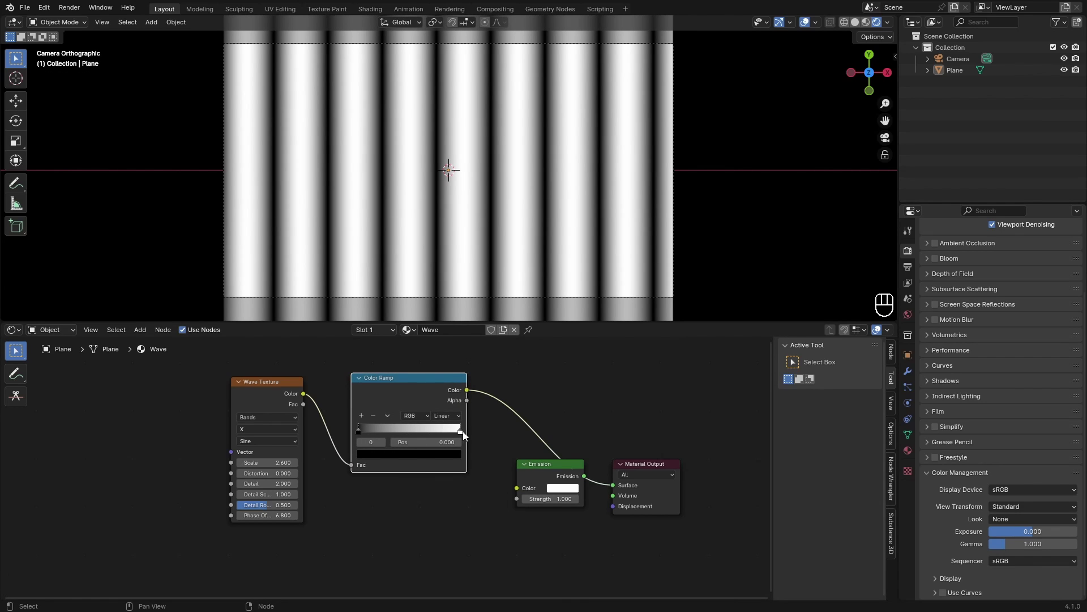
Set the Color Ramp to Constant interpolation and its white stop to position 0.5.
left_click(446, 416)
left_click(451, 481)
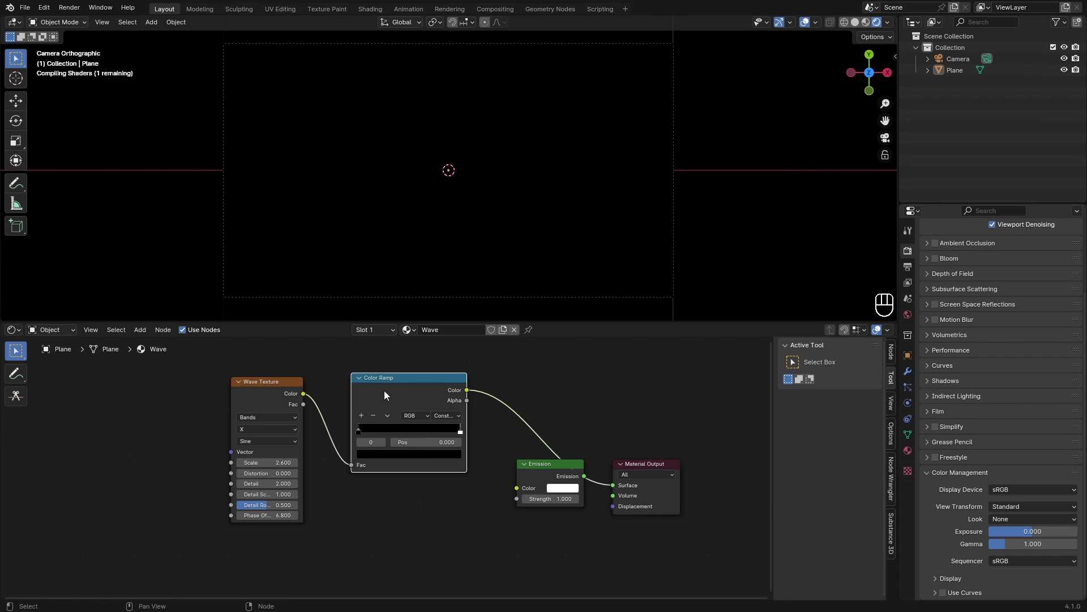
left_click_drag(459, 436, 413, 442)
double_click(430, 444)
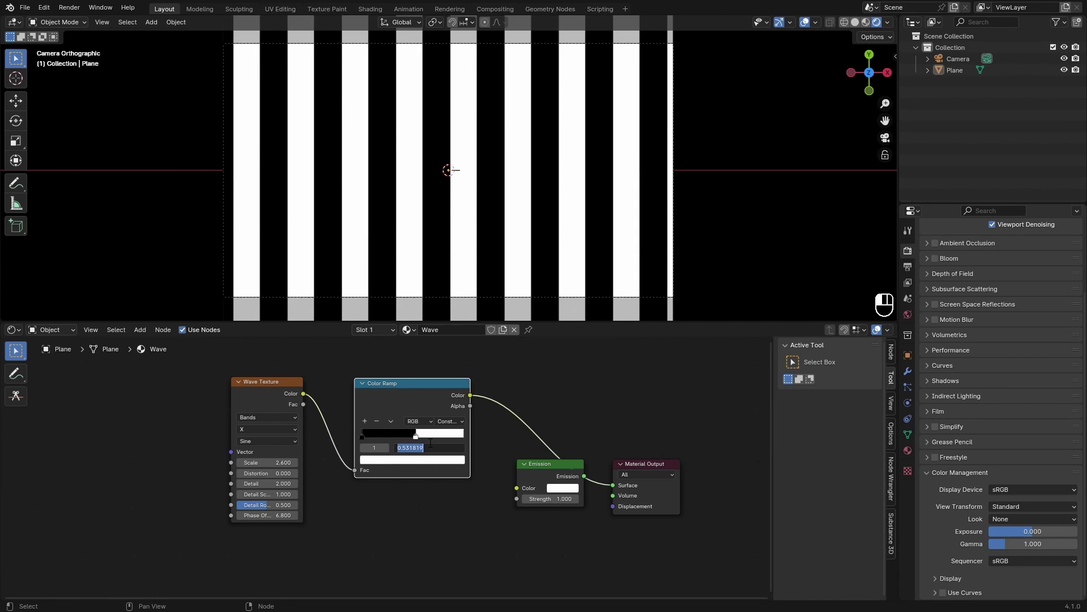
type("0.5")
key("Return")
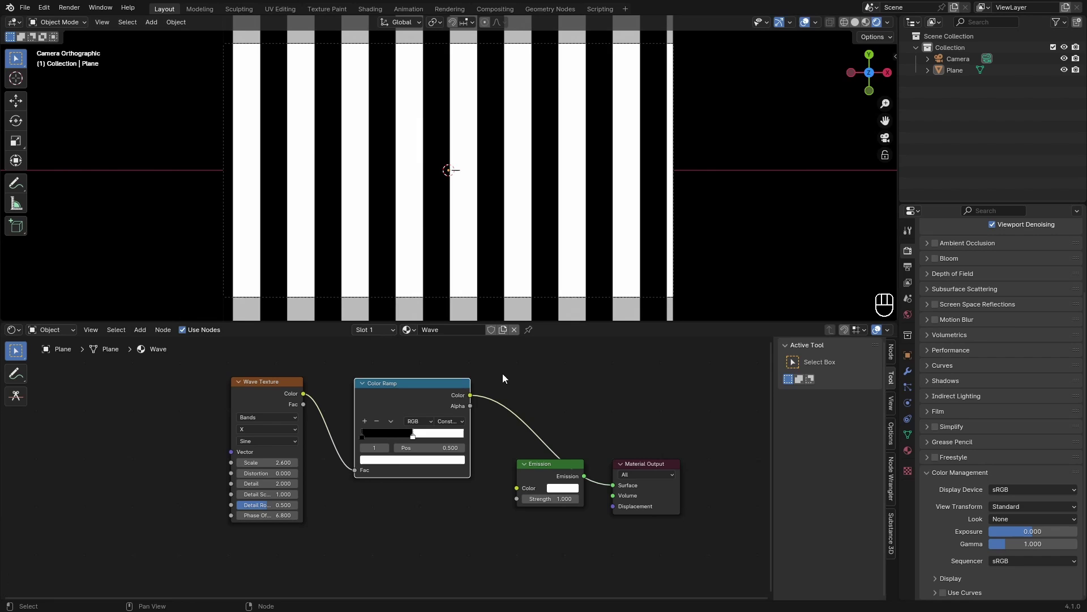
Set the Color Ramp's white stop to position 0.9 and move the node slightly down towards the Wave Texture.
middle_click_drag(416, 436, 452, 443)
mouse_move(480, 450)
left_mouse_down()
mouse_move(516, 450)
mouse_move(480, 450)
left_mouse_up()
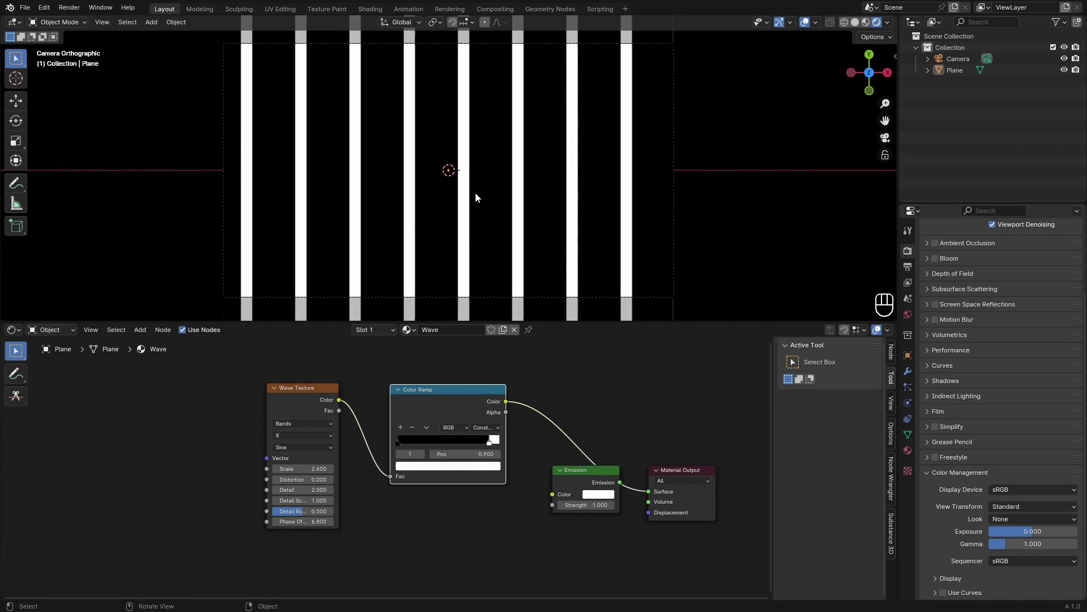
left_click_drag(452, 403, 438, 413)
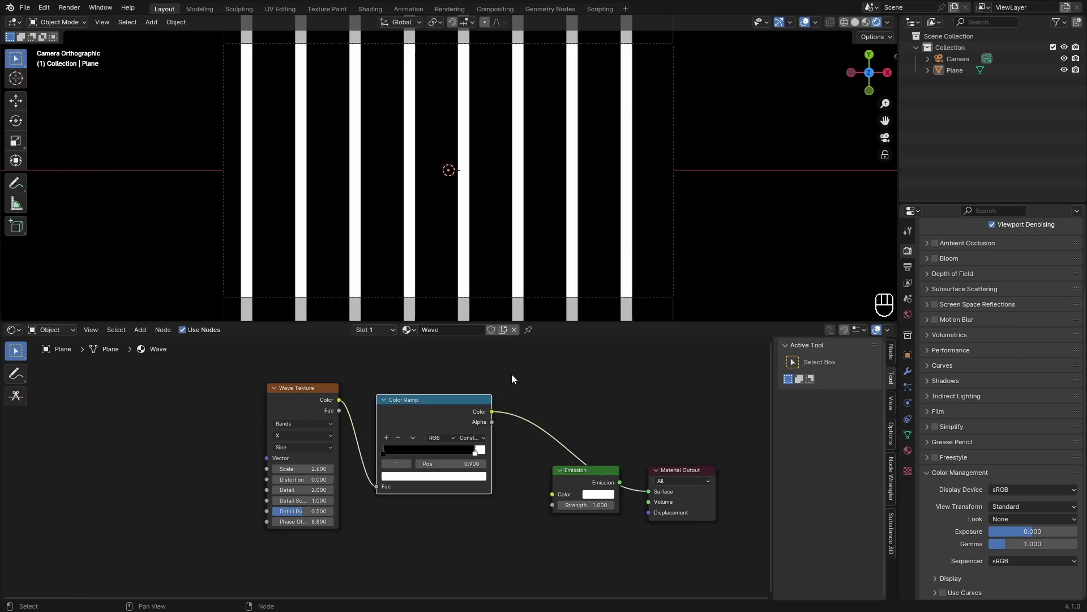
Set the Wave Texture's Distortion to about 128.4 and its Detail to 15.
left_click_drag(298, 479, 451, 479)
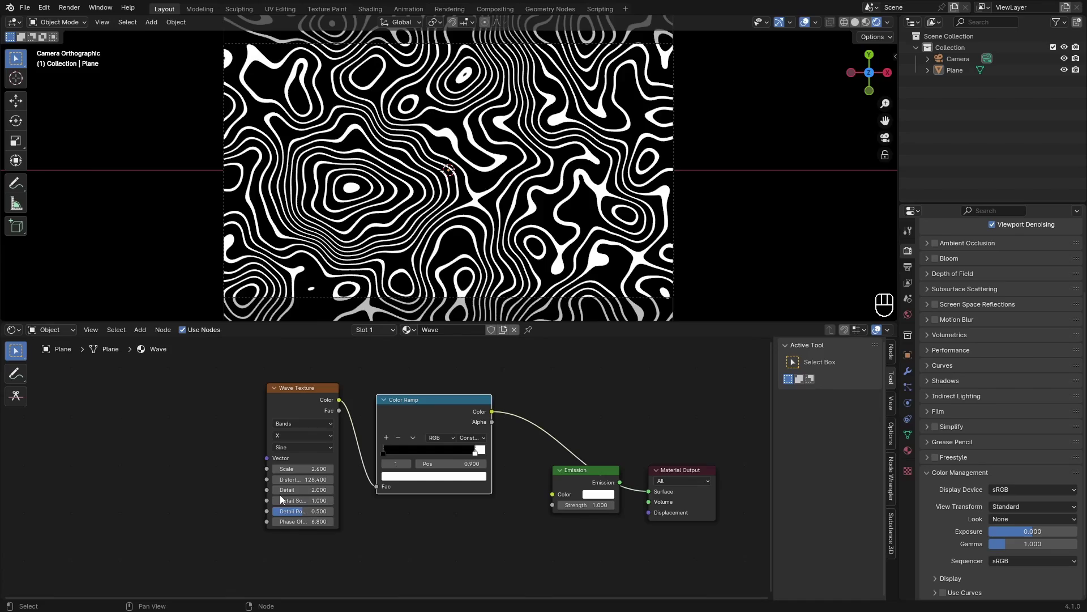
left_click_drag(313, 492, 354, 489)
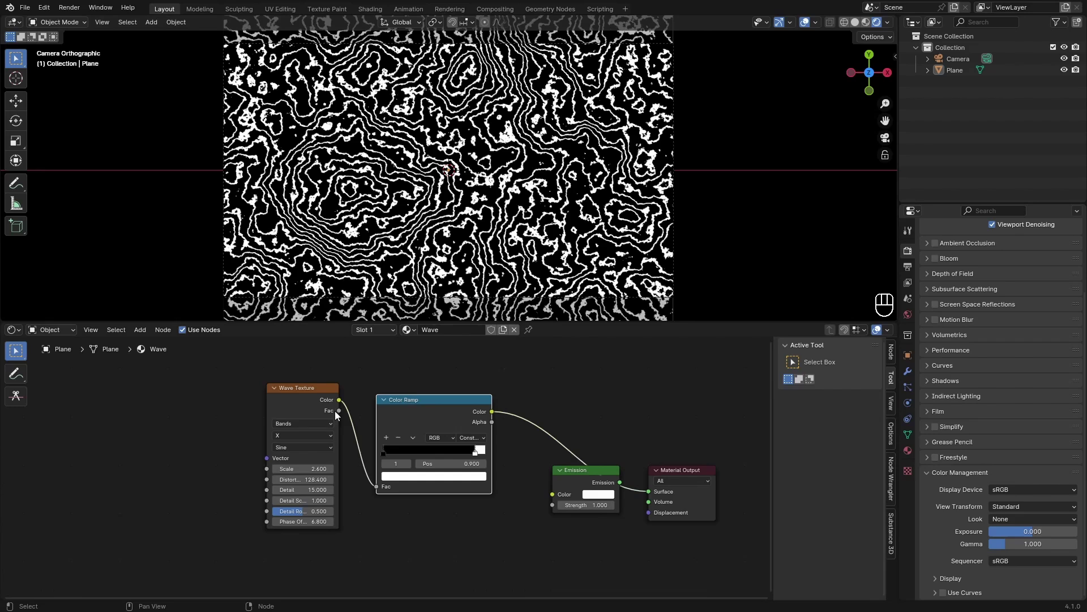
Set the Wave Texture's Distortion to 100 and Detail to 1, and revert its Phase Offset to 0.
left_click(303, 479)
type("100")
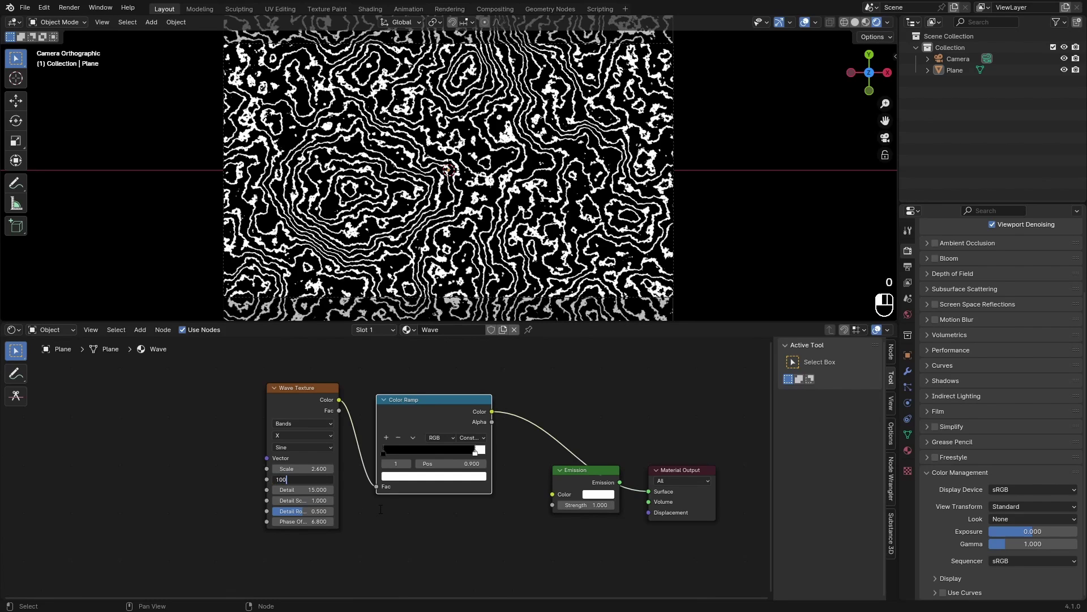
key("Tab")
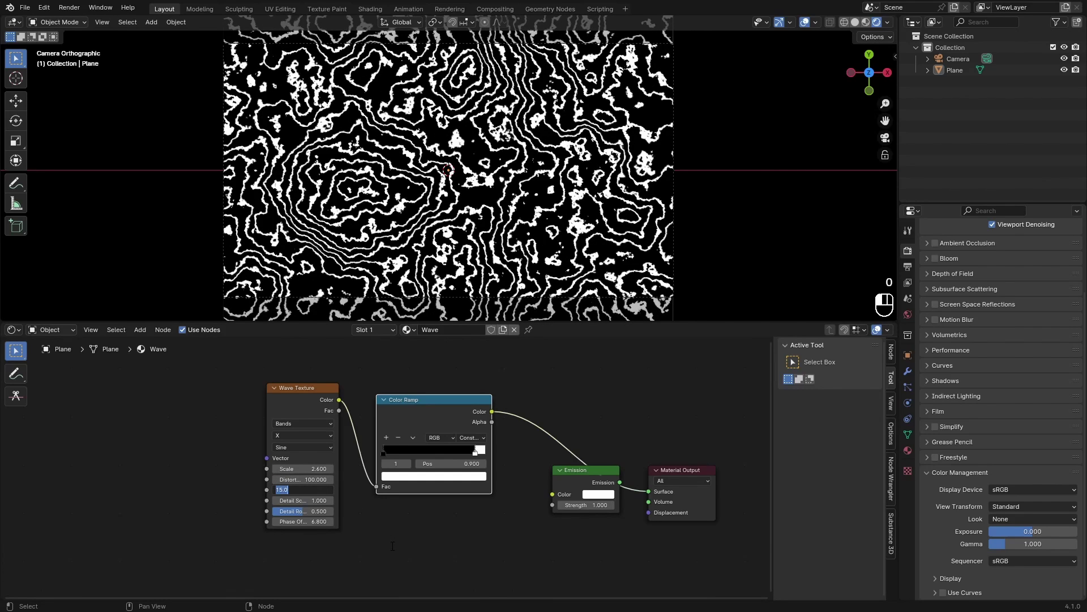
type("1")
key("Return")
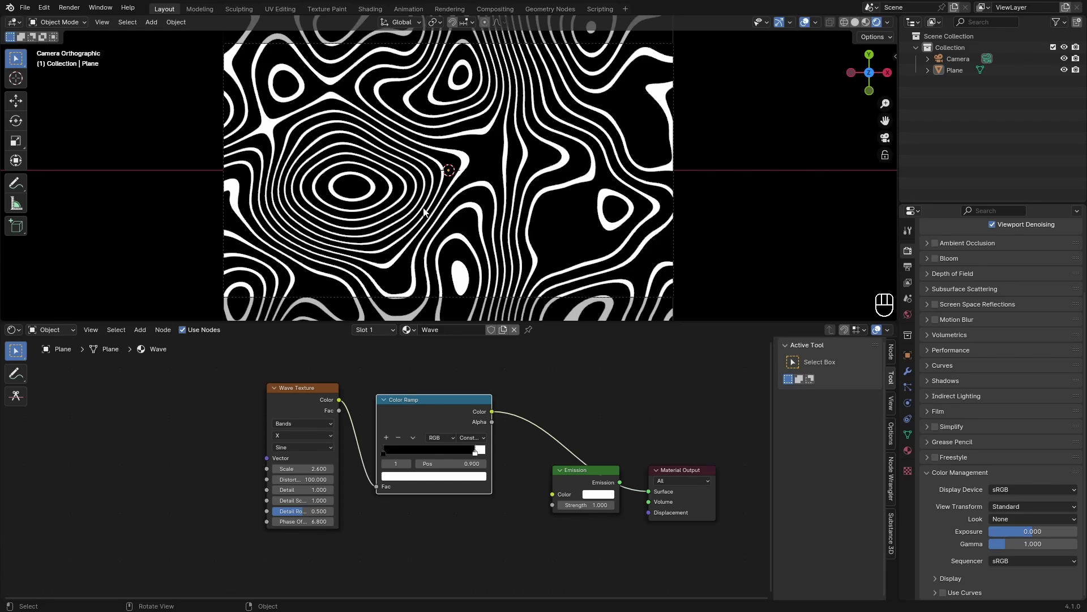
key("ctrl+z")
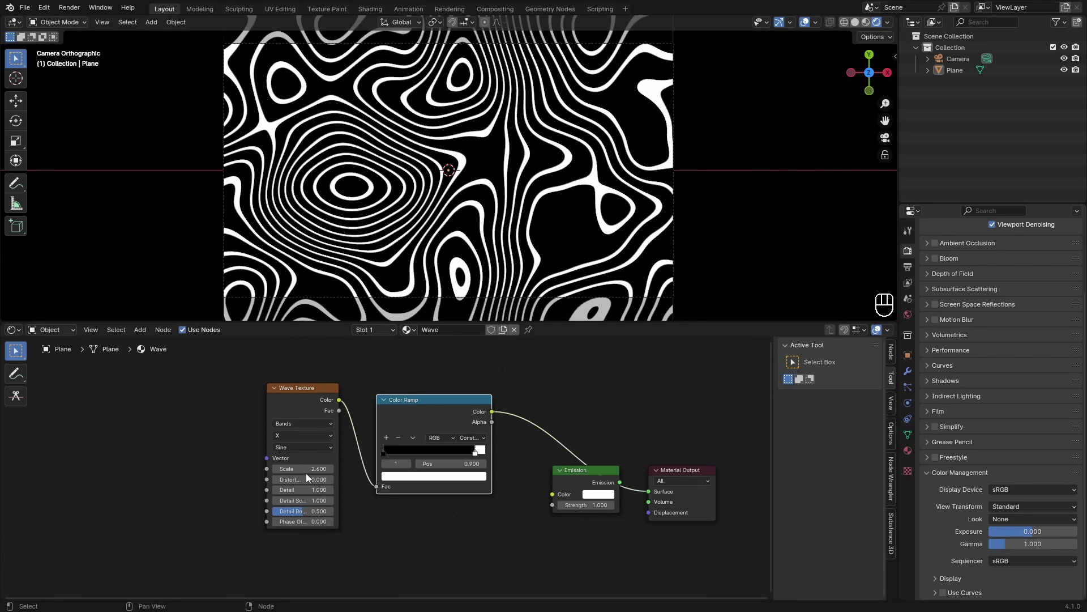
Try the other wave profiles on the Wave Texture, including Saw, and return it to Sine.
left_click(306, 447)
left_click(290, 484)
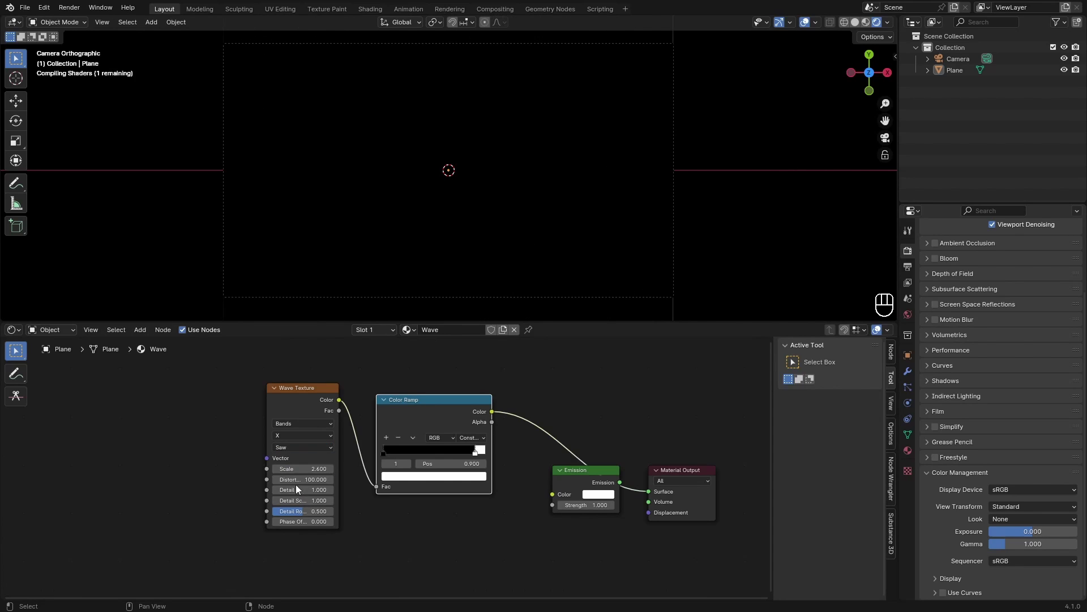
left_click(292, 450)
left_click(289, 492)
left_click(301, 447)
left_click(295, 470)
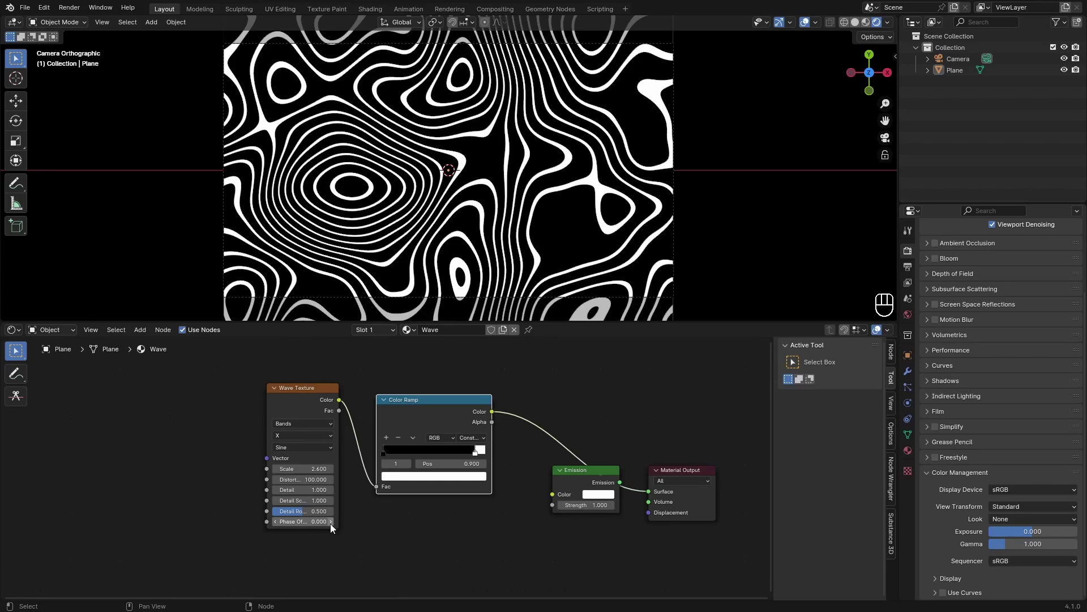
Try shifting the Wave Texture's Phase Offset freely, undo that shift, and enter 2*pi as the Phase Offset.
left_click_drag(303, 521, 663, 521)
key("ctrl+z")
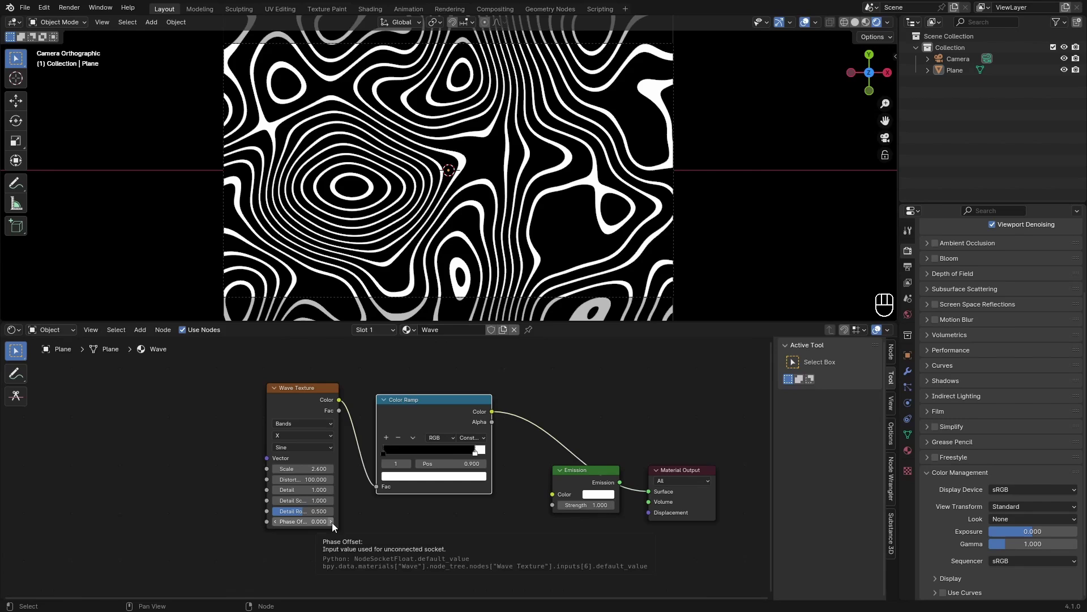
left_click(305, 522)
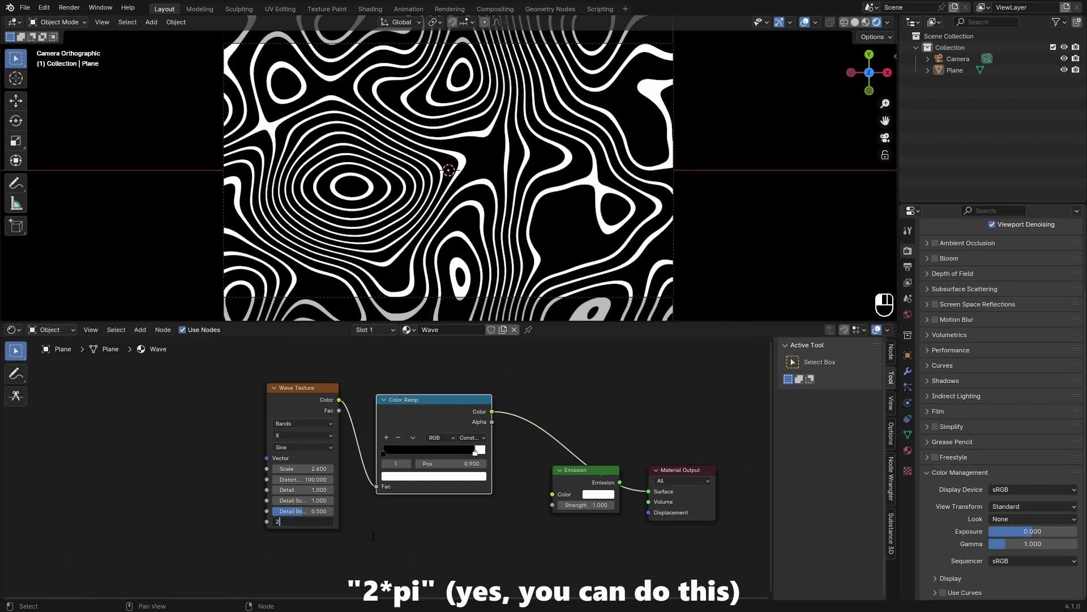
type("2*pi")
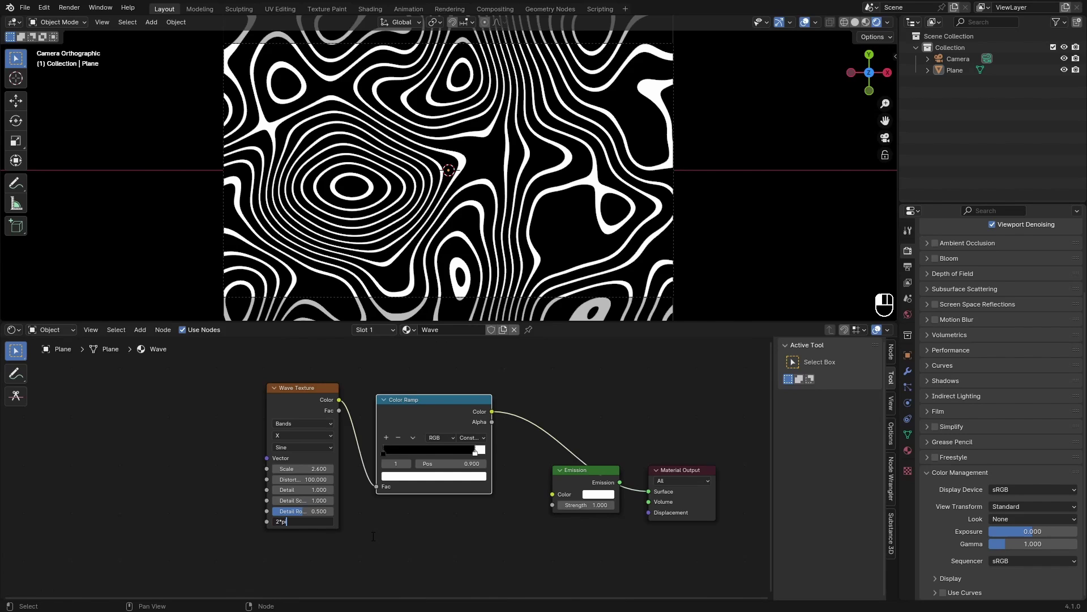
key("Return")
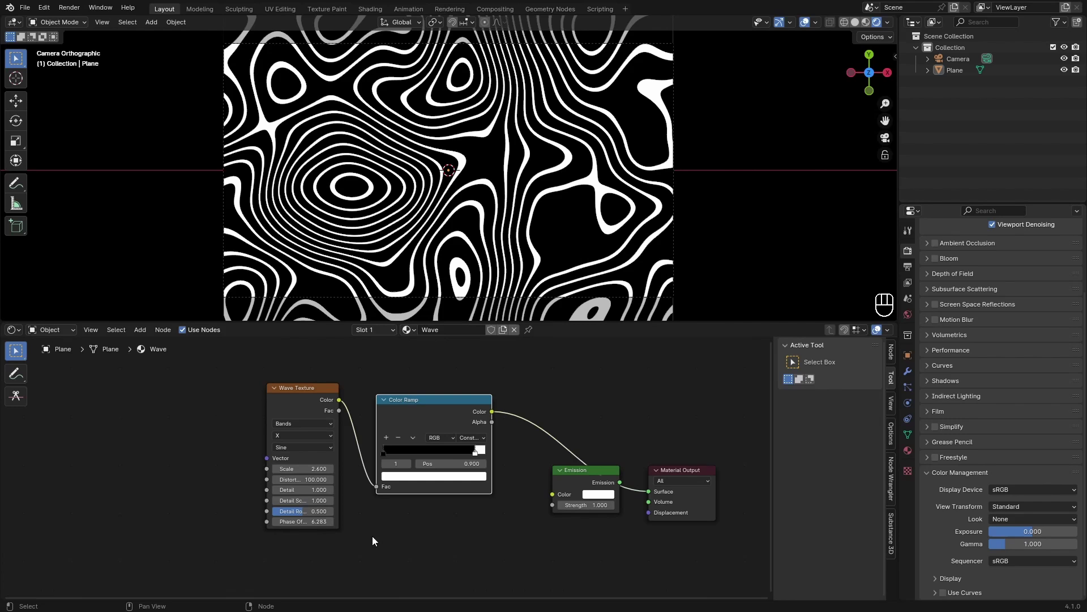
Split the shader editor area horizontally and turn its upper part into a Timeline.
left_click_drag(6, 324, 7, 425)
left_click(12, 330)
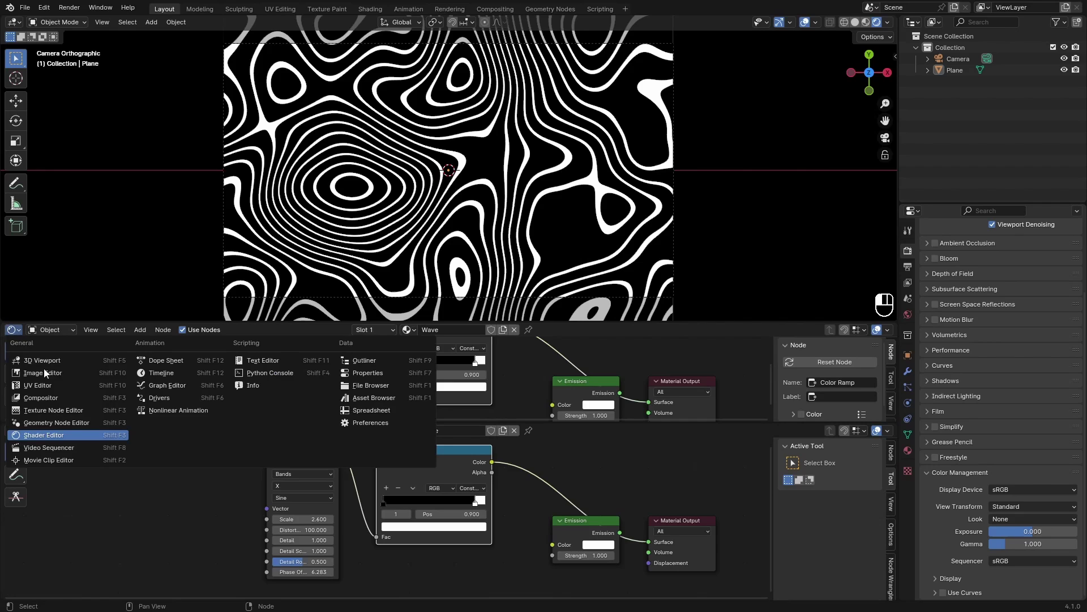
left_click(160, 374)
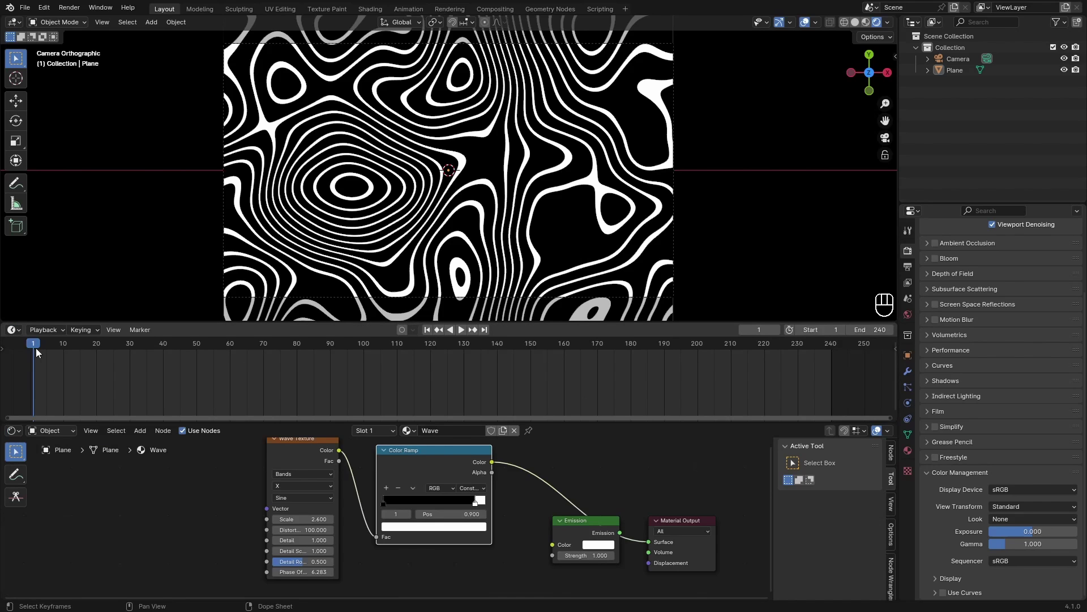
At frame 0, set the Wave Texture's Phase Offset to 0, keyframe it, and select the plane.
left_click_drag(36, 348, 25, 345)
left_click(317, 572)
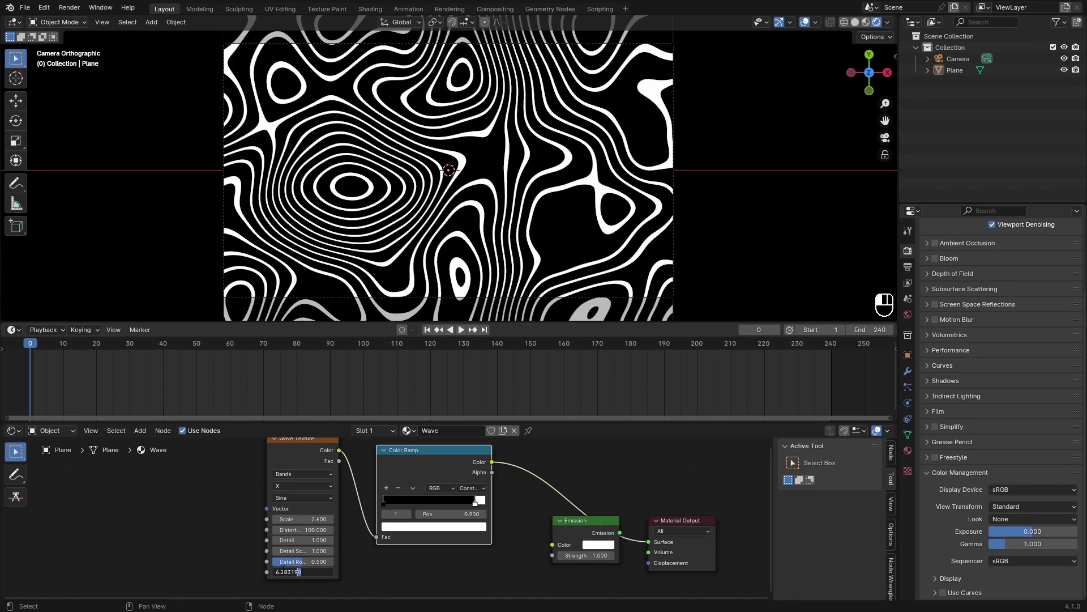
key("Return")
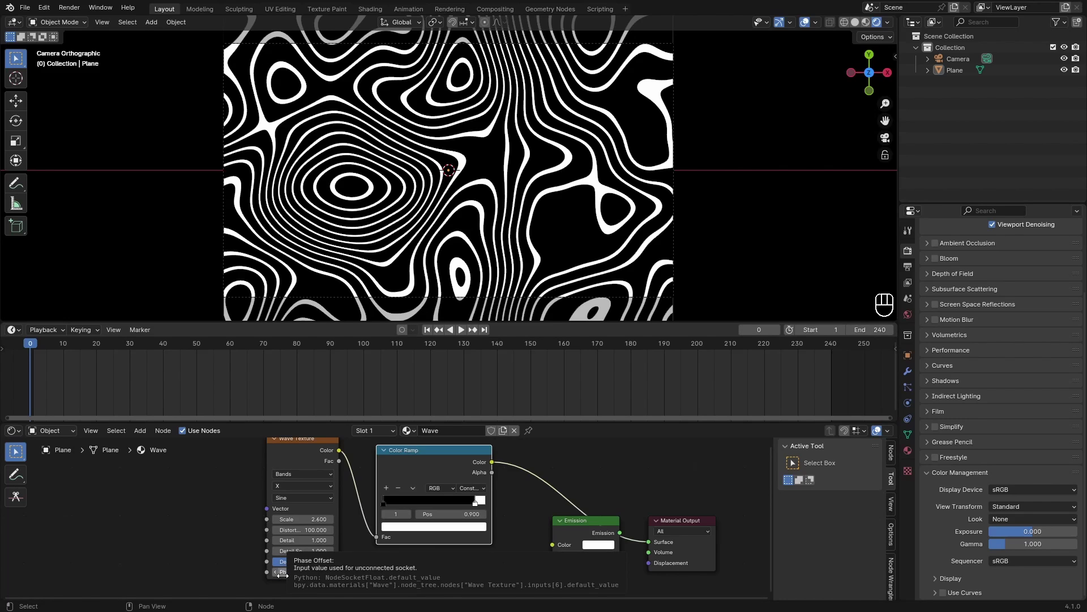
key("i")
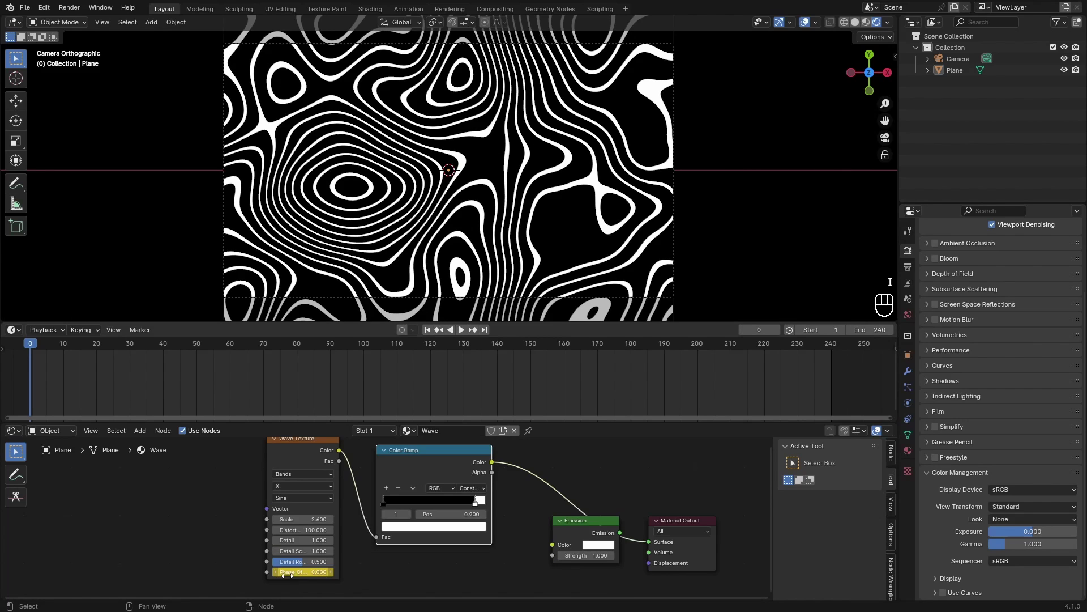
left_click(579, 165)
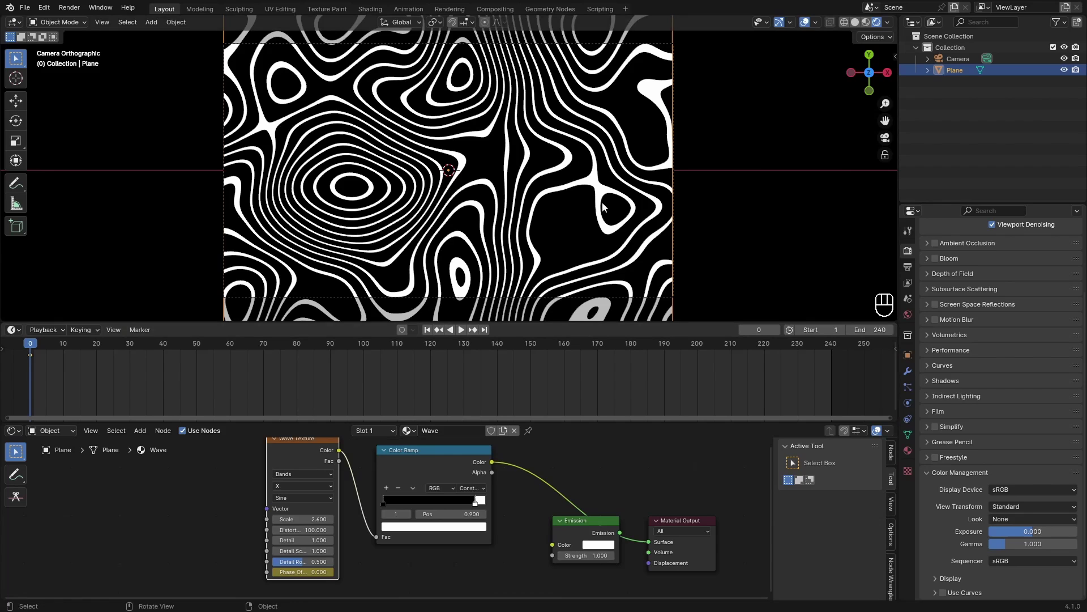
middle_click_drag(316, 456, 316, 465)
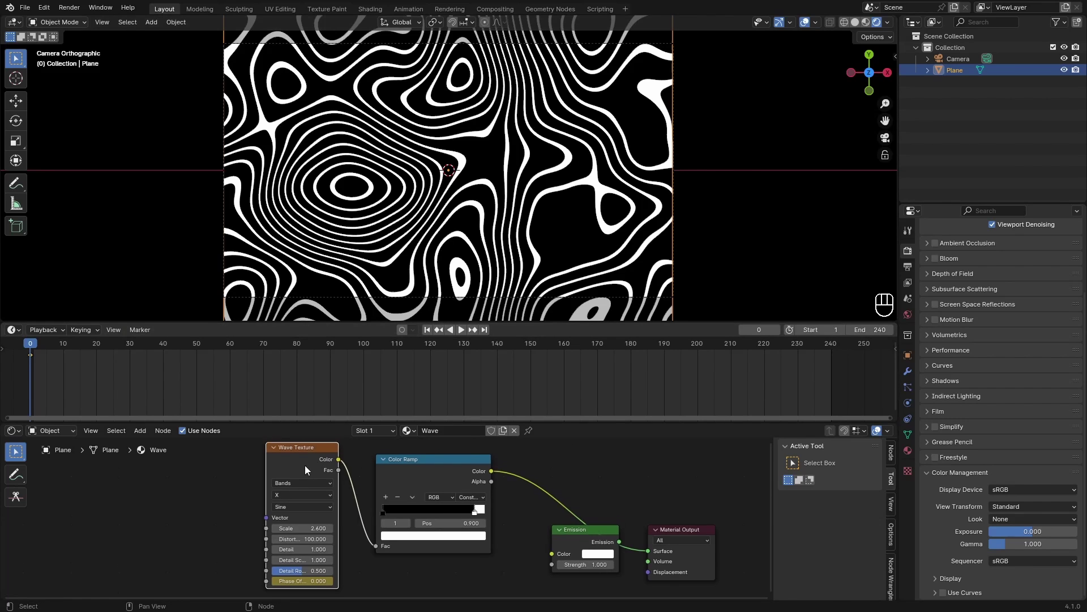
Go to frame 120 and set the animation's end frame to 120.
left_click_drag(33, 344, 391, 368)
key("space")
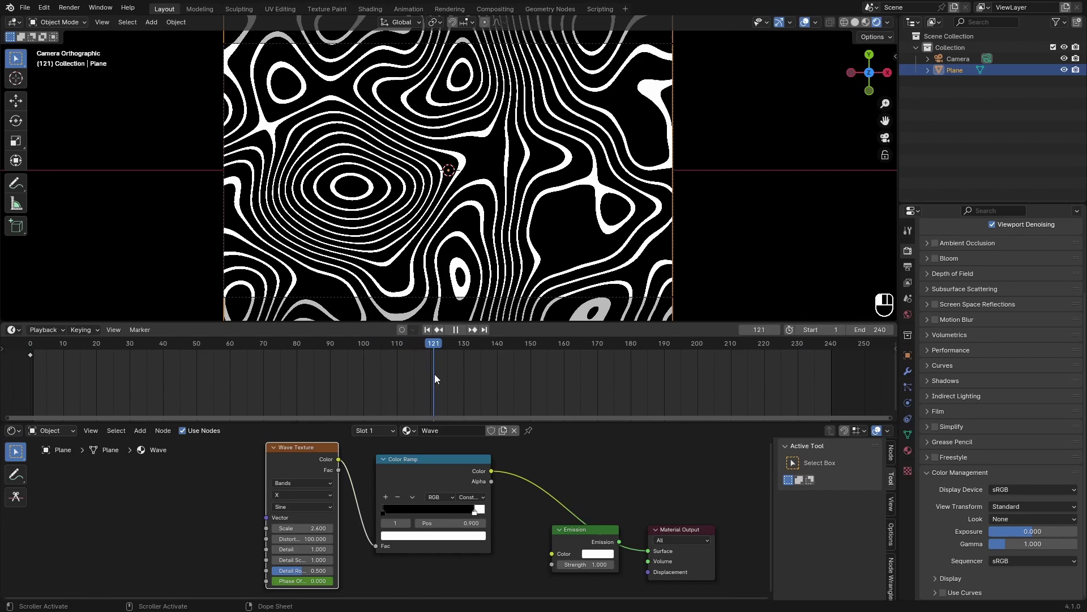
key("space")
left_click(869, 330)
type("120")
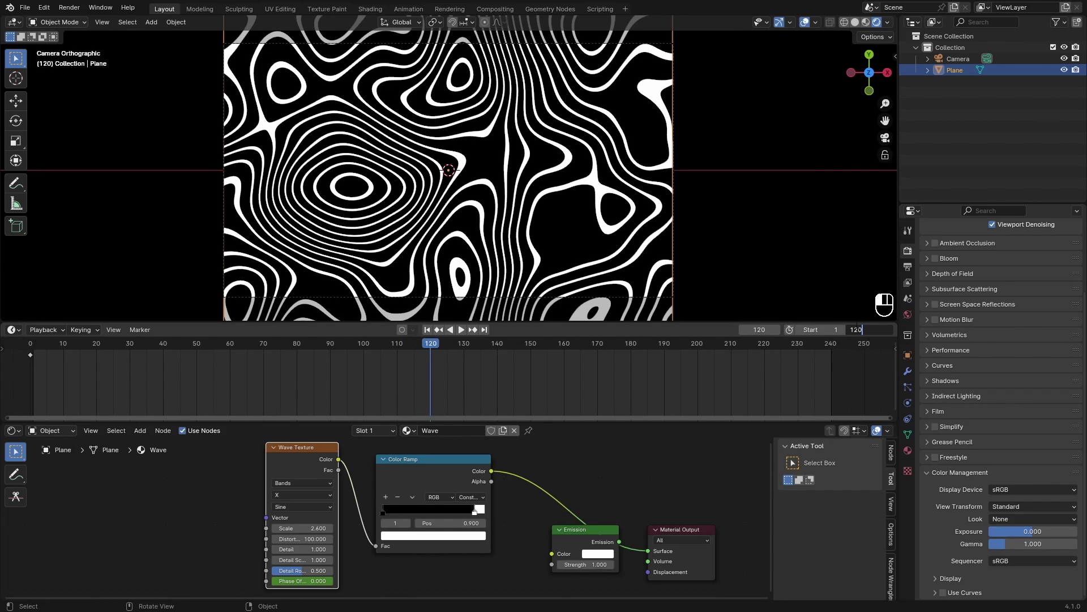
key("Return")
Set the Wave Texture's Phase Offset to 2*pi and keyframe it at frame 120.
left_click(306, 580)
type("2")
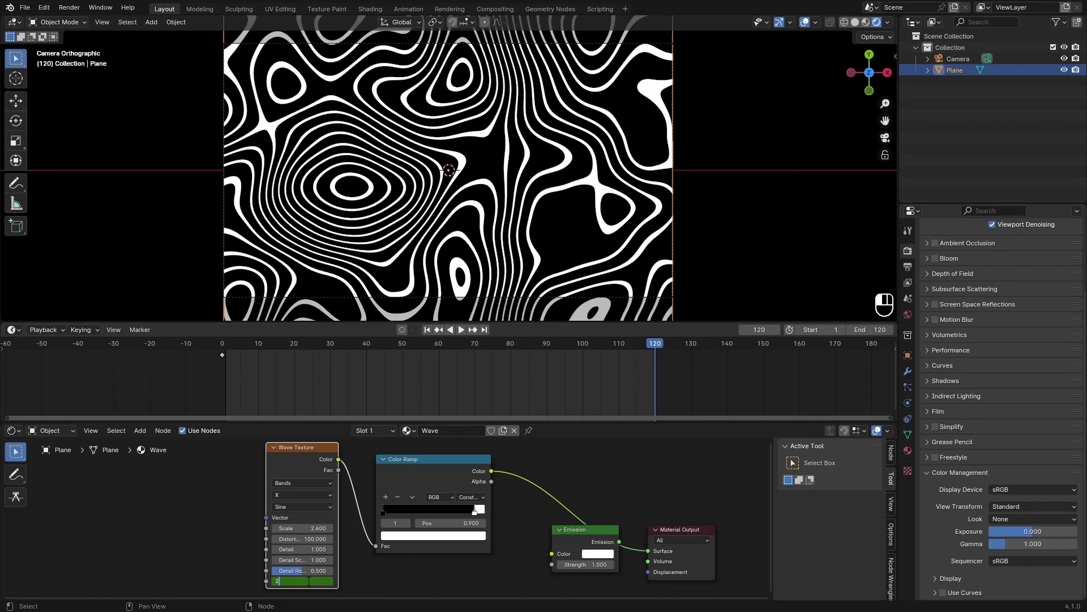
type("*")
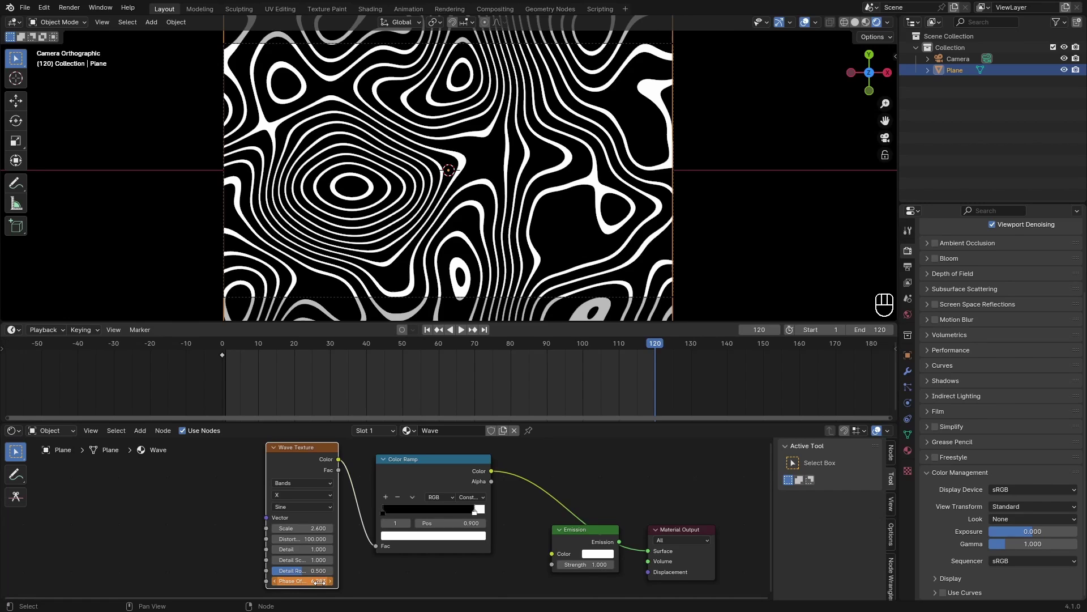
key("Return")
middle_click_drag(363, 578, 374, 546)
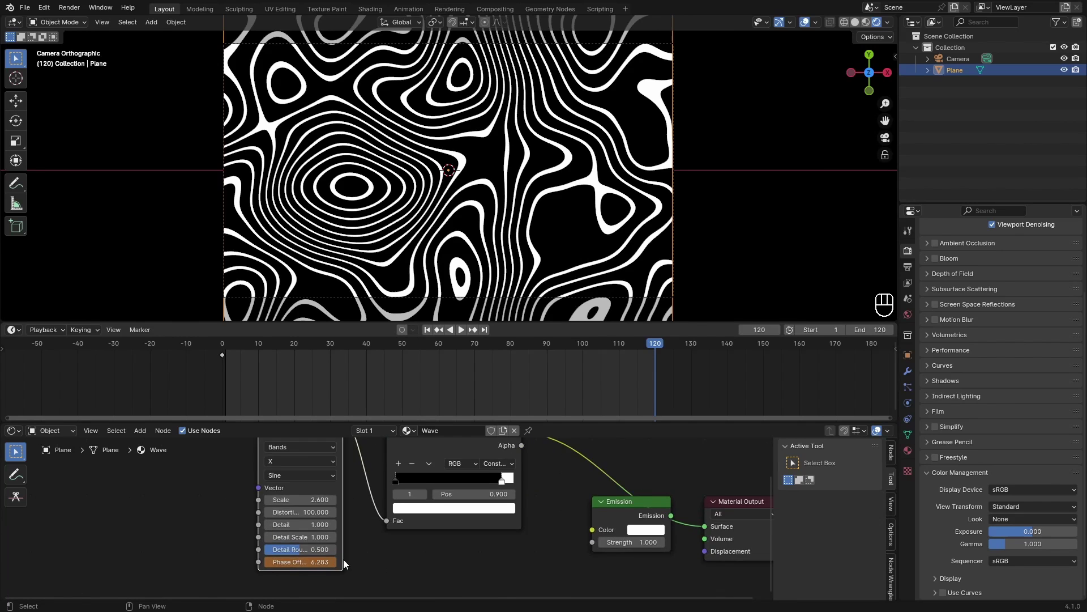
scroll(316, 550, "up", 3)
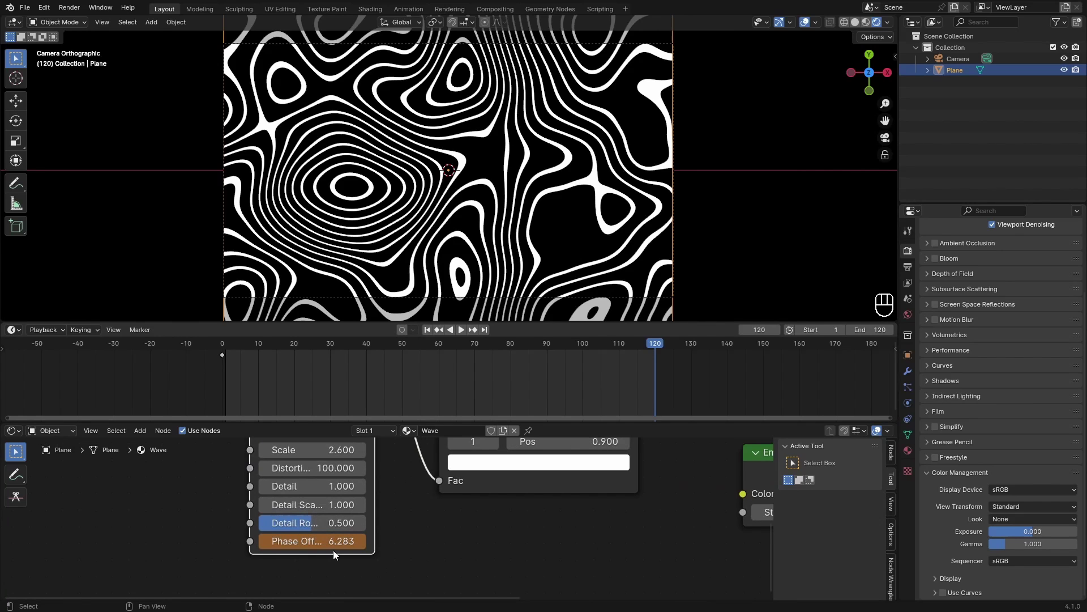
key("i")
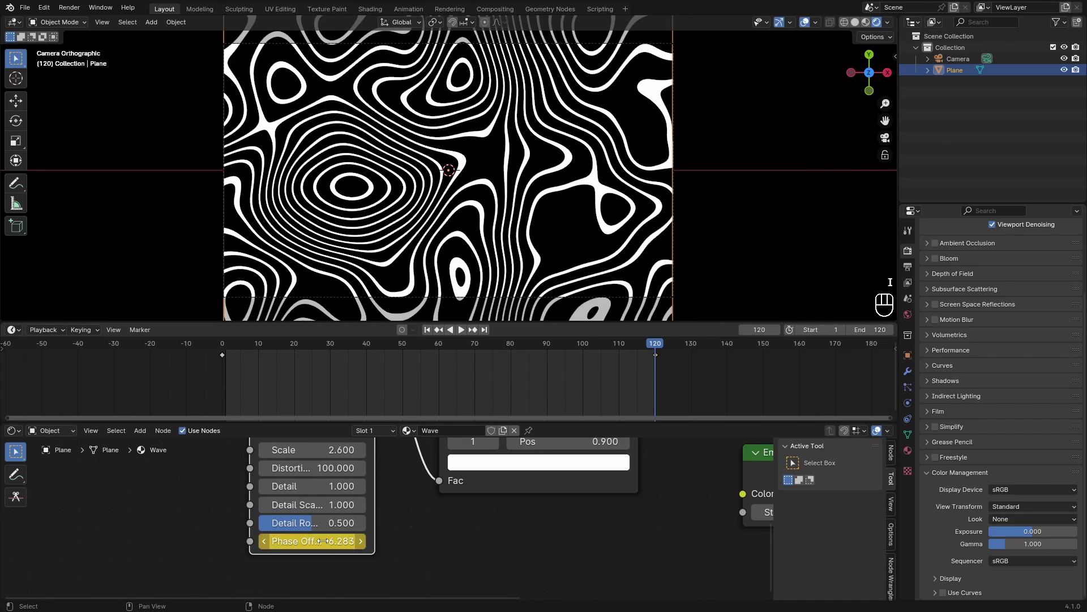
Set the interpolation of both Phase Offset keyframes to Linear and play the animation.
left_click_drag(724, 369, 125, 345)
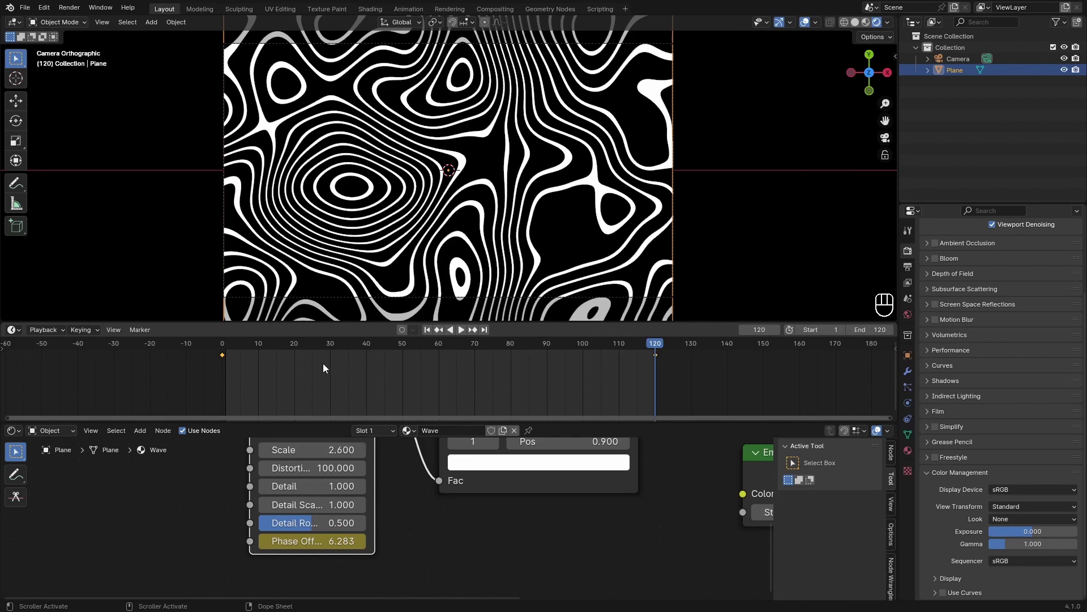
right_click(399, 366)
mouse_move(384, 426)
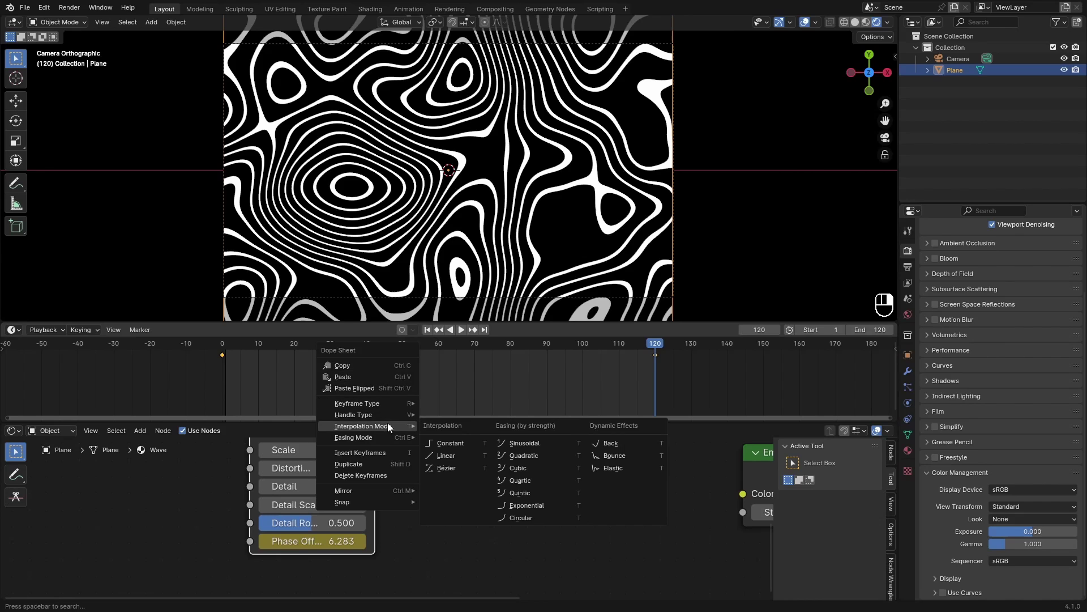
left_click(440, 451)
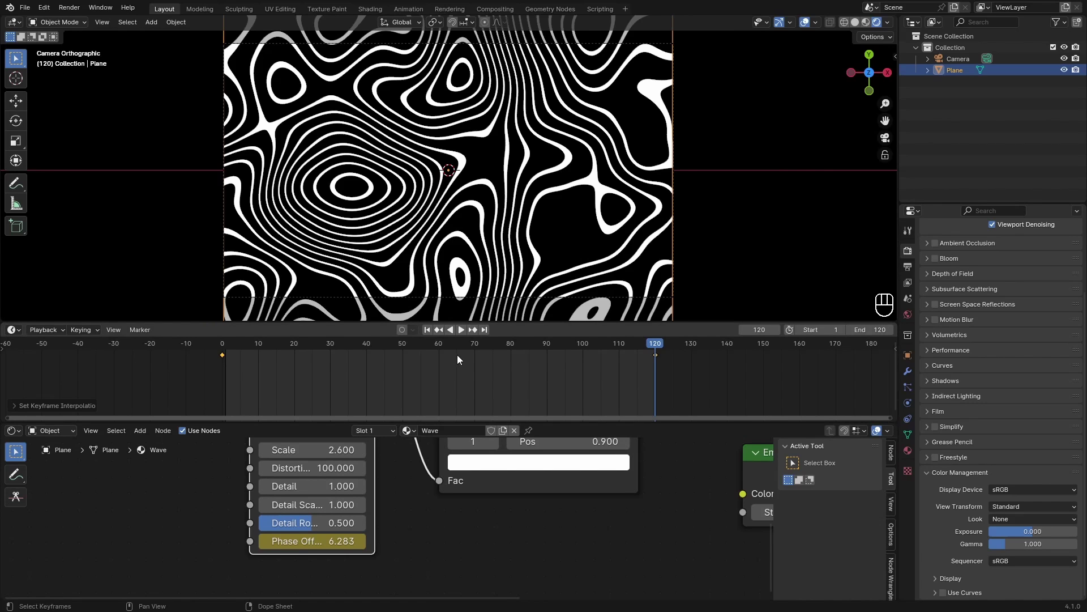
key("space")
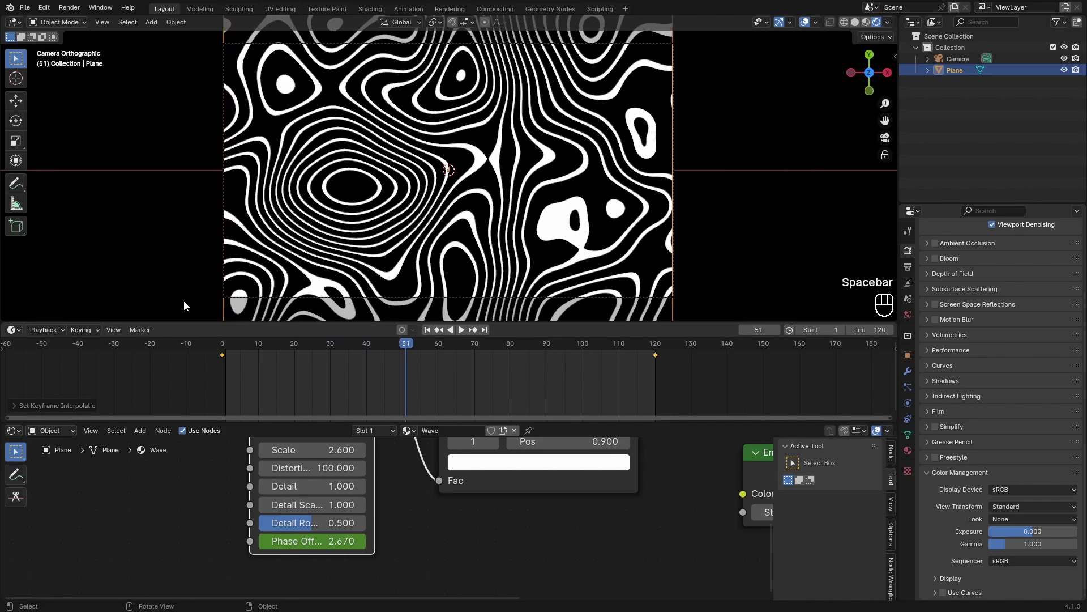
Undo the Linear interpolation and play the animation with the default easing for comparison.
key("ctrl+z")
key("space")
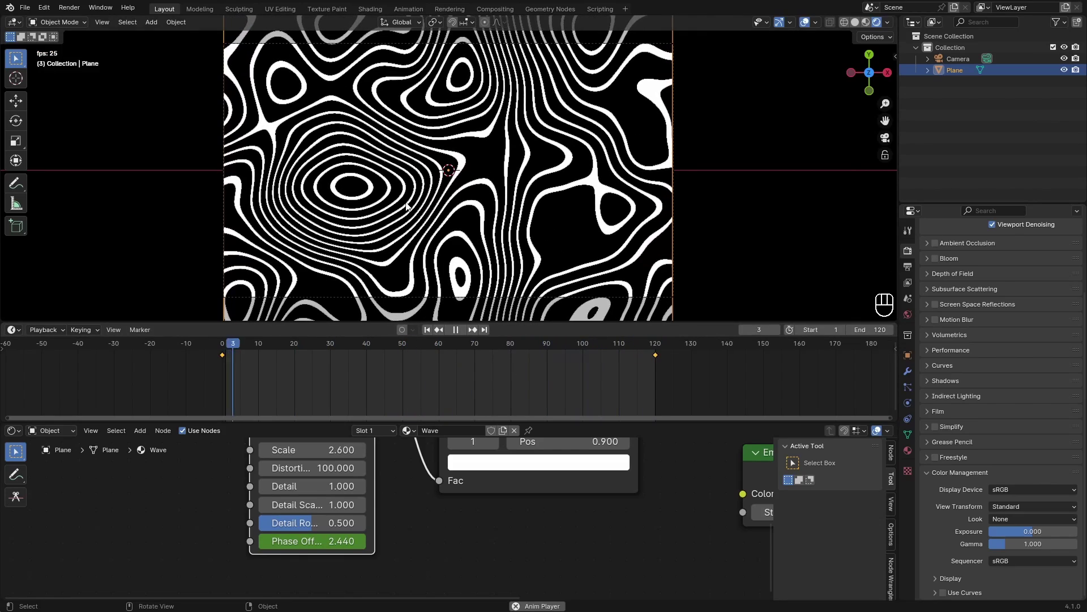
key("space")
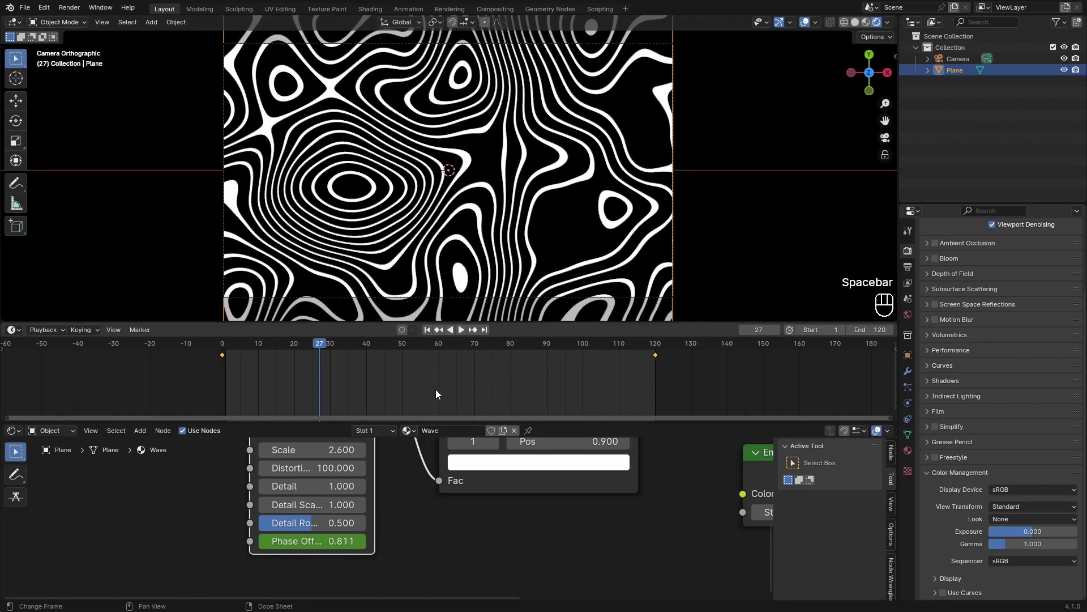
Reapply Linear interpolation to the two Phase Offset keyframes and check the loop in playback.
right_click(464, 354)
mouse_move(445, 353)
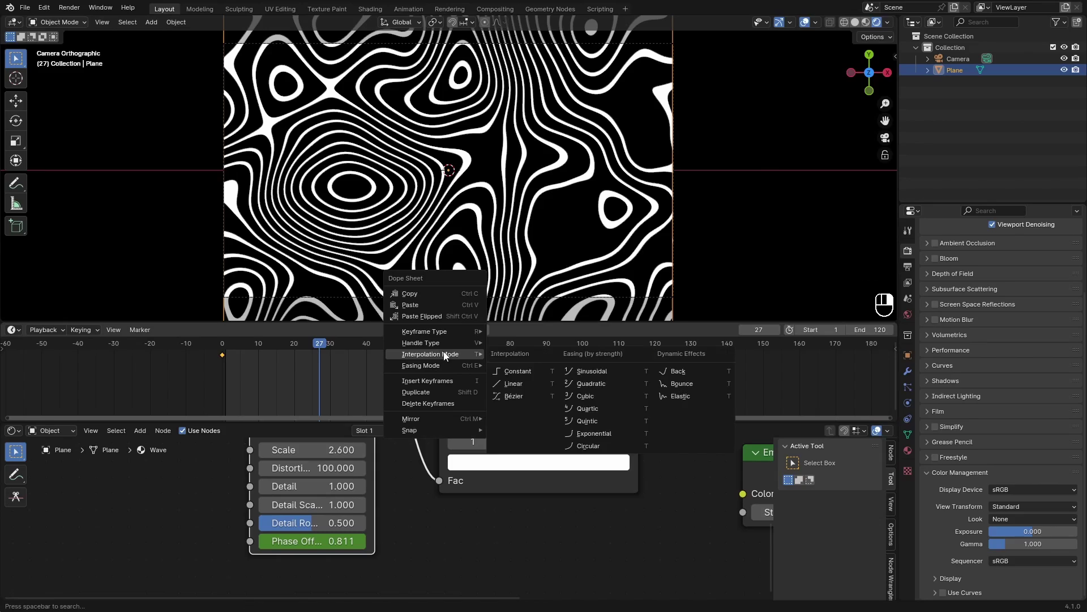
left_click(513, 384)
key("space")
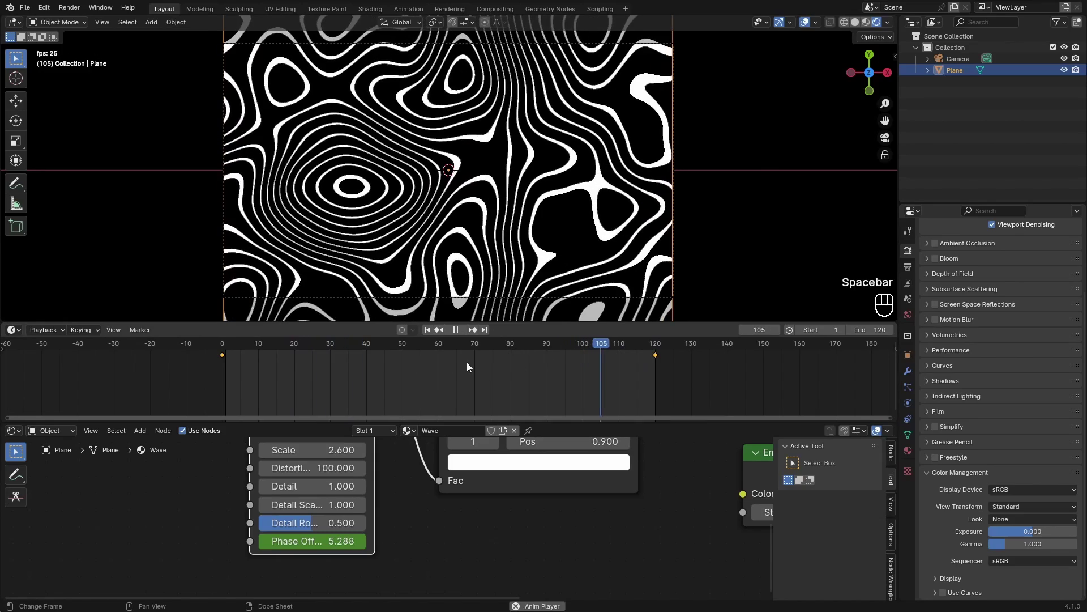
scroll(679, 184, "down", 2)
key("space")
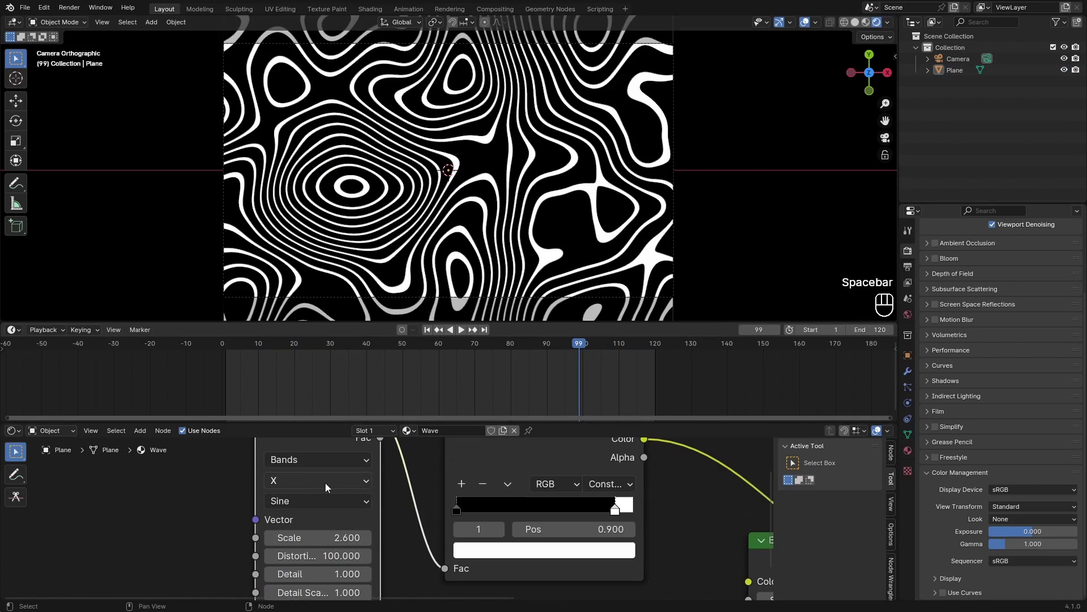
Add a Texture Coordinate and Mapping node setup feeding the Wave Texture's Vector input.
scroll(680, 482, "down", 2)
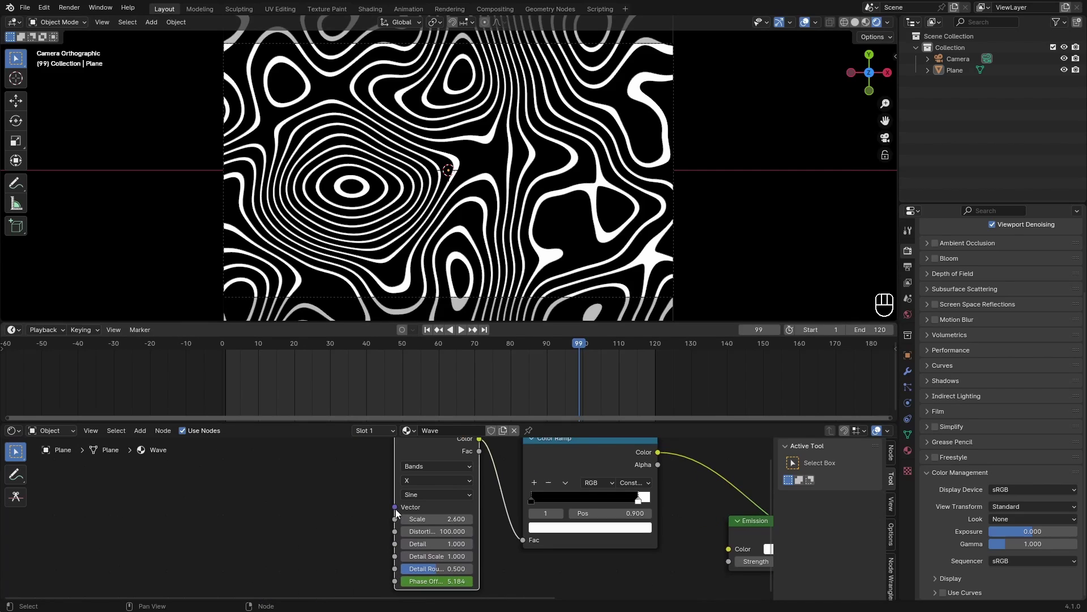
key("shift+a")
key("Escape")
key("ctrl+t")
middle_click_drag(334, 471, 260, 481)
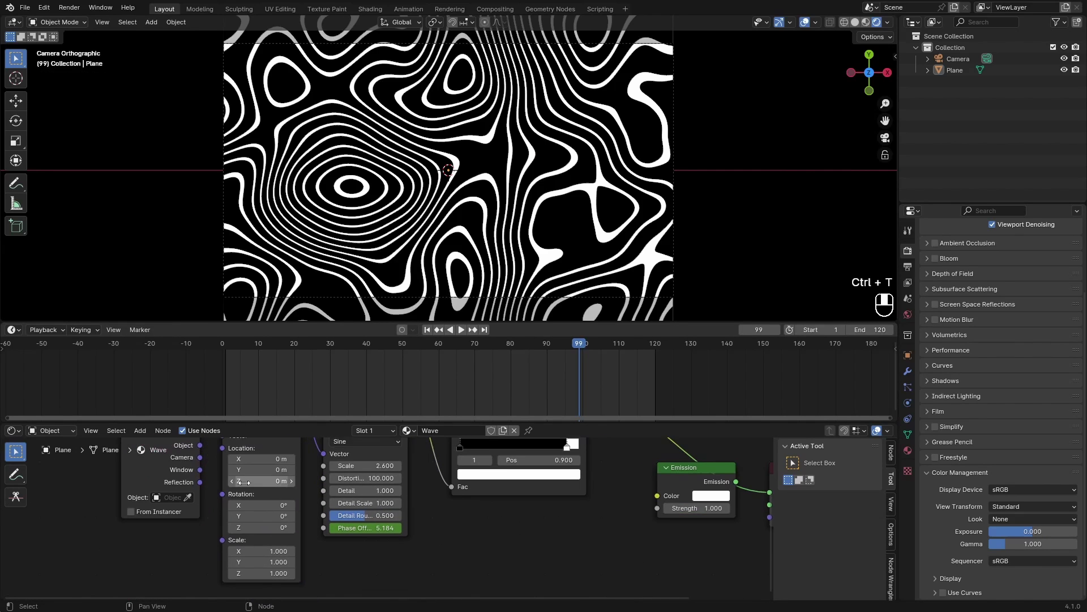
Shift the Mapping node's Location to about X 10.9 m, Y 1.11 m, Z 5.67 m, and return to the camera view.
left_click_drag(255, 455, 298, 478)
middle_click_drag(522, 159, 651, 261)
left_click_drag(253, 478, 266, 478)
middle_click_drag(498, 287, 396, 286)
key("KP_0")
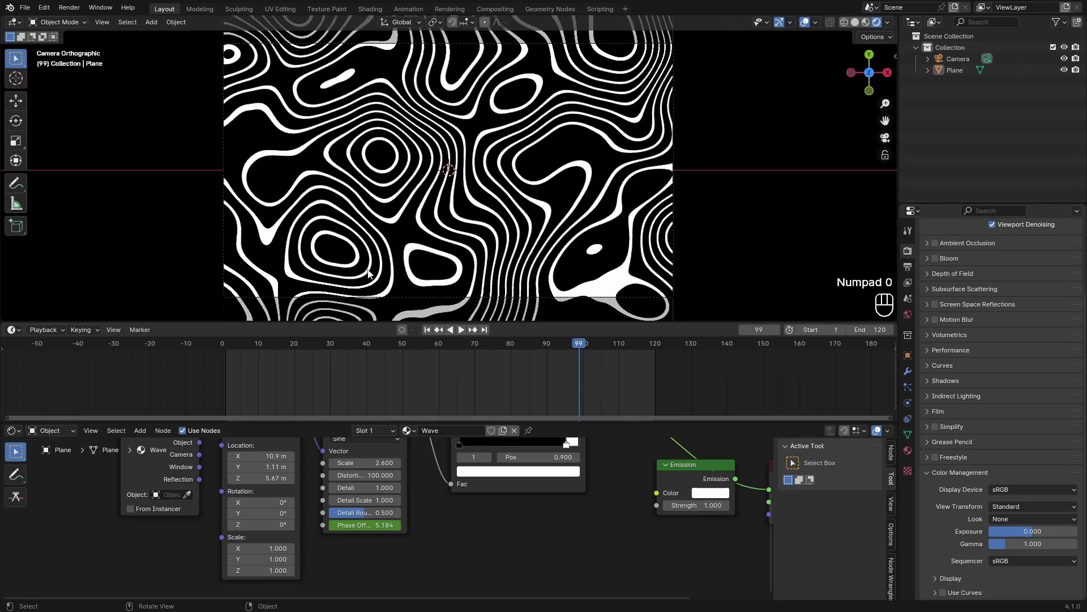
During playback, raise the Wave Texture's Scale to 5.7 and move the Color Ramp's white stop to about 0.668.
key("space")
left_click_drag(346, 462, 373, 458)
middle_click_drag(567, 442, 535, 469)
left_click_drag(535, 468, 506, 469)
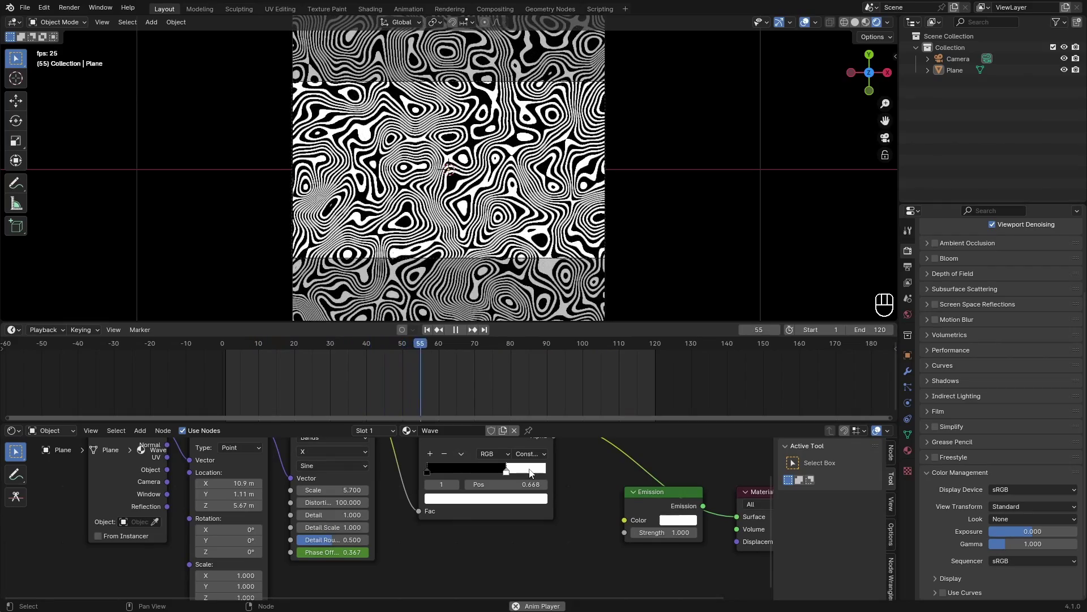